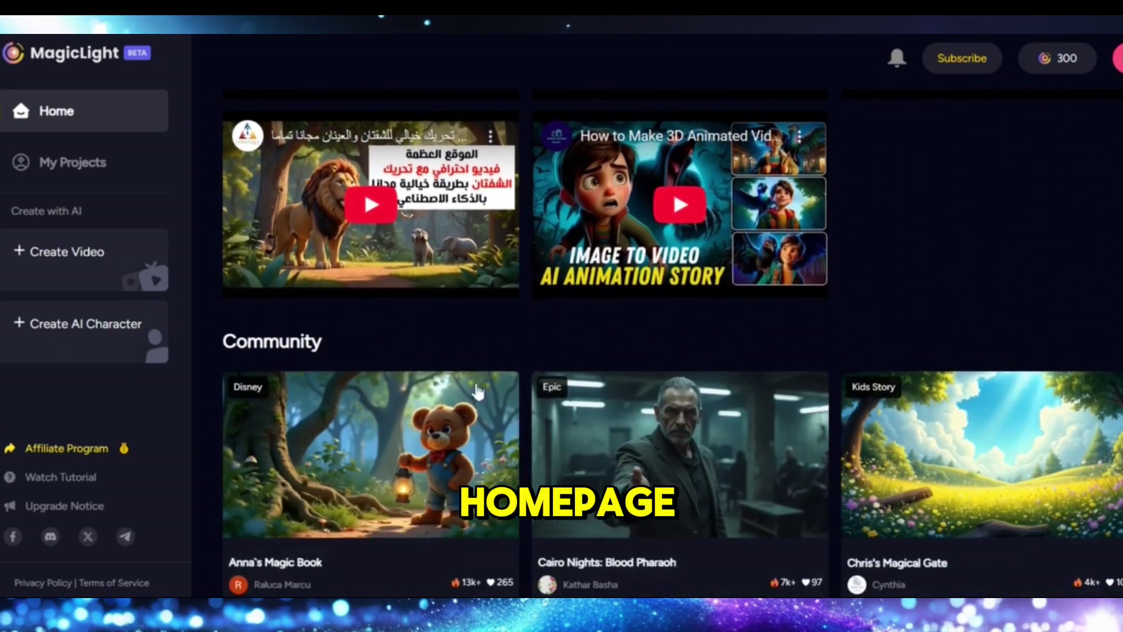
scroll(709, 457, "down", 6)
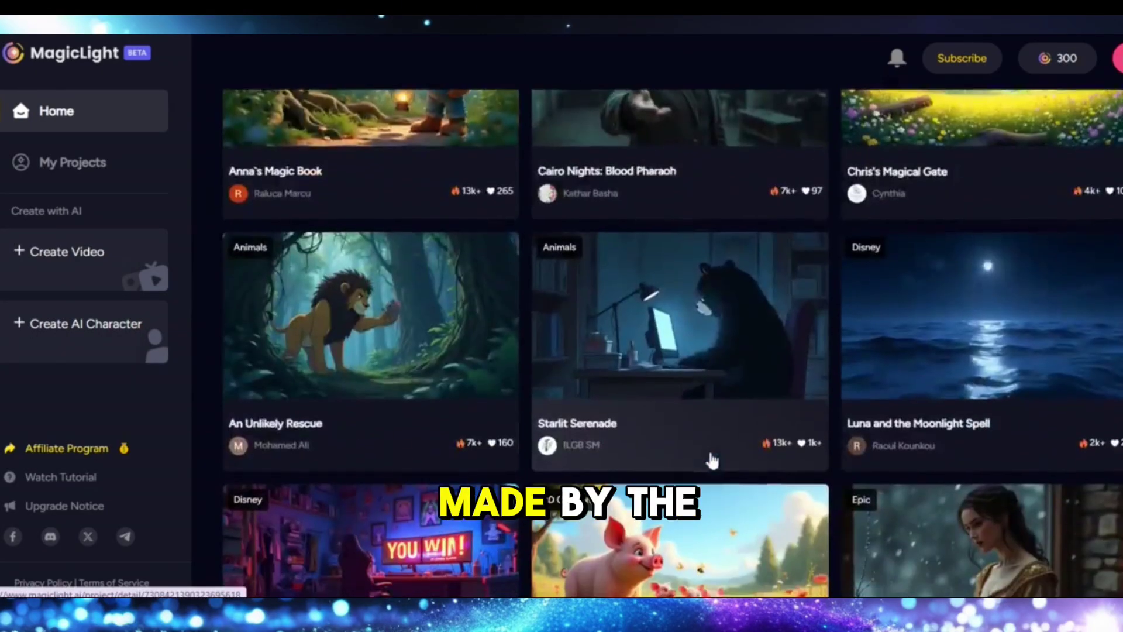
scroll(712, 461, "down", 6)
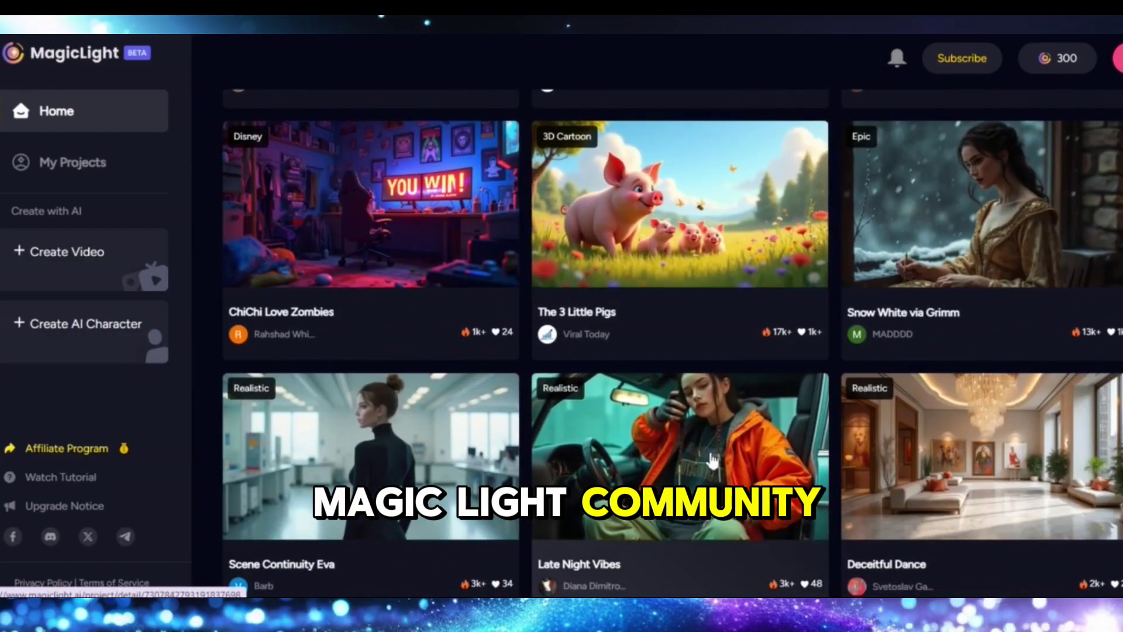
scroll(711, 461, "up", 10)
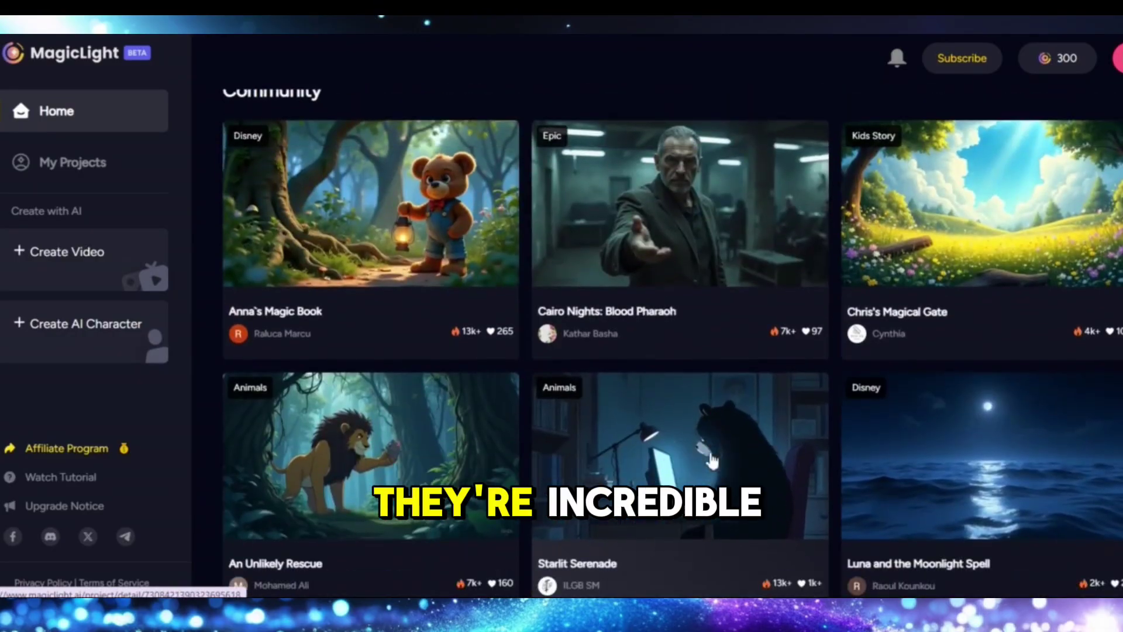
scroll(711, 461, "down", 1)
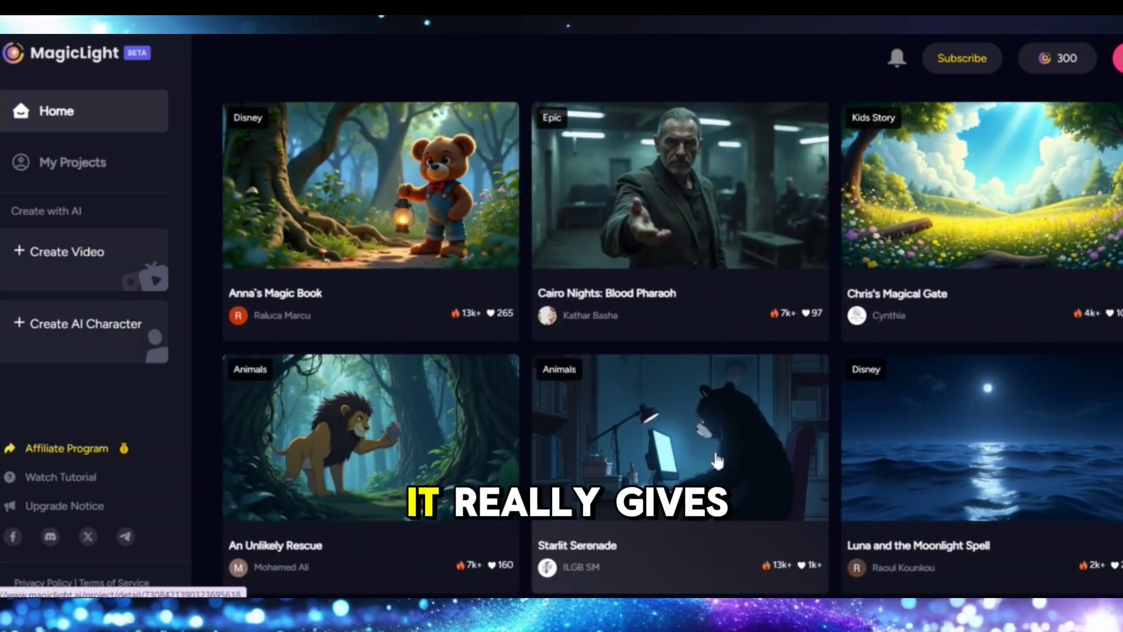
left_click(717, 461)
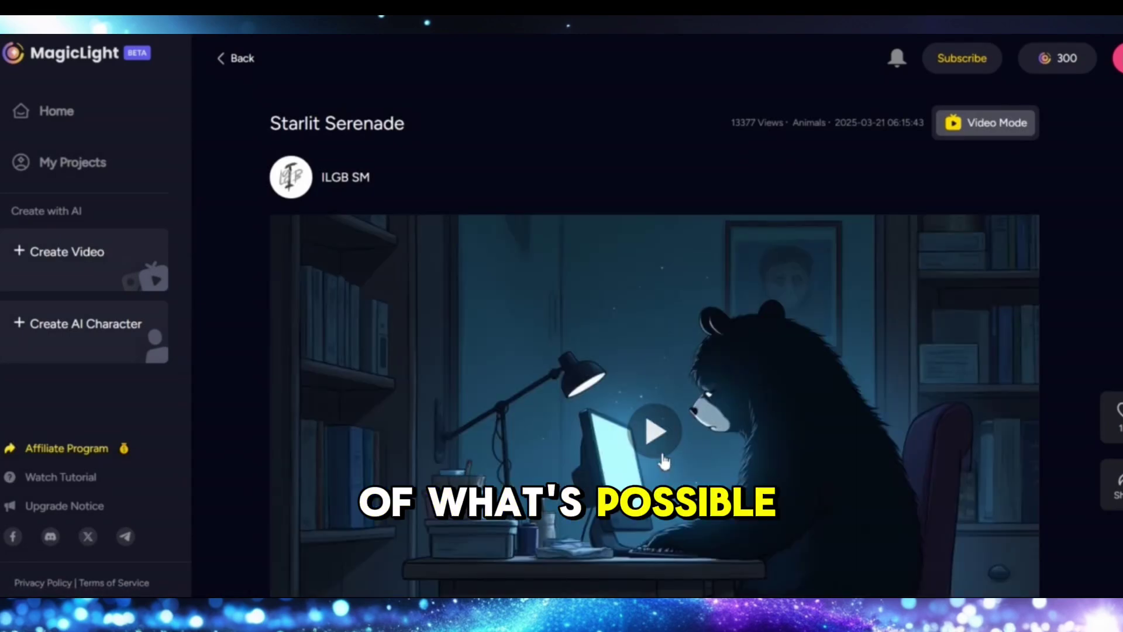
scroll(663, 459, "down", 2)
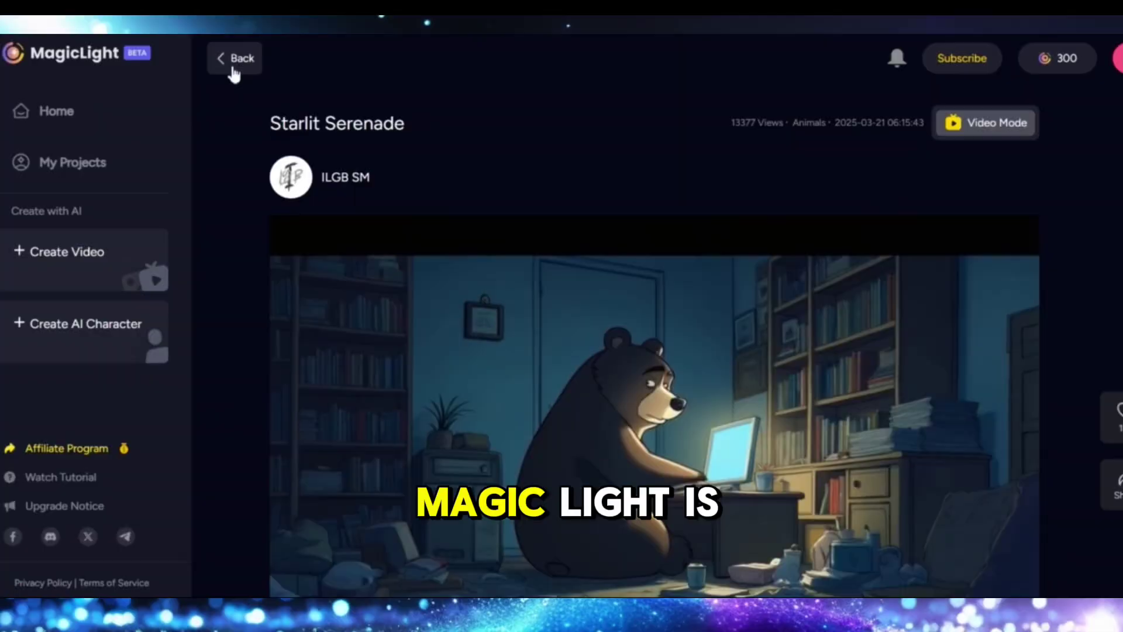
left_click(231, 61)
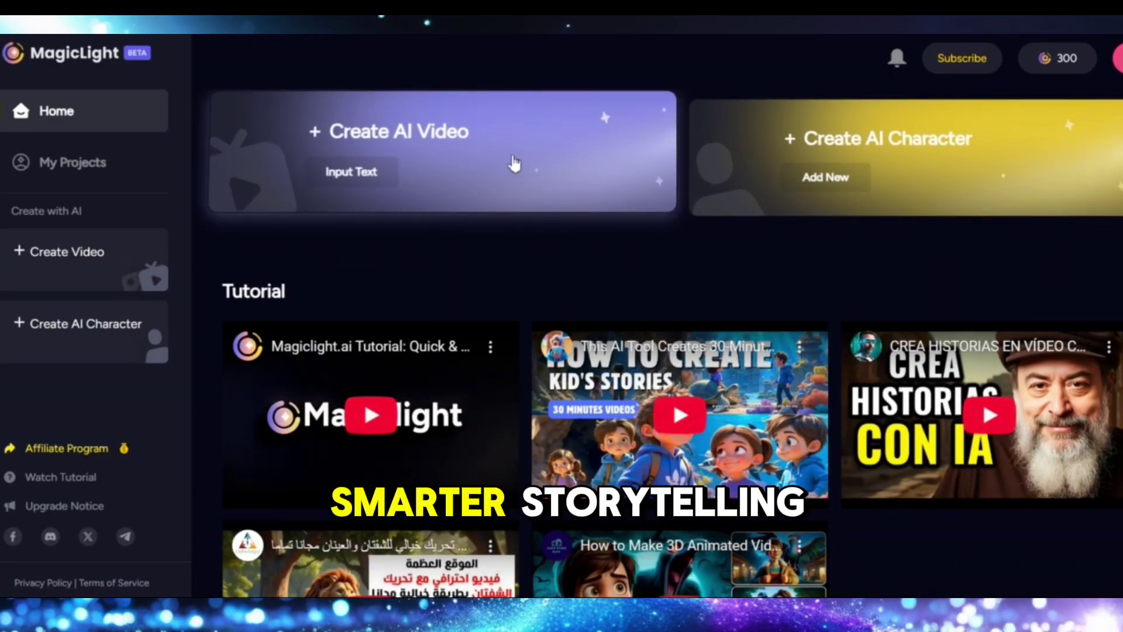
scroll(524, 447, "down", 2)
scroll(524, 447, "up", 2)
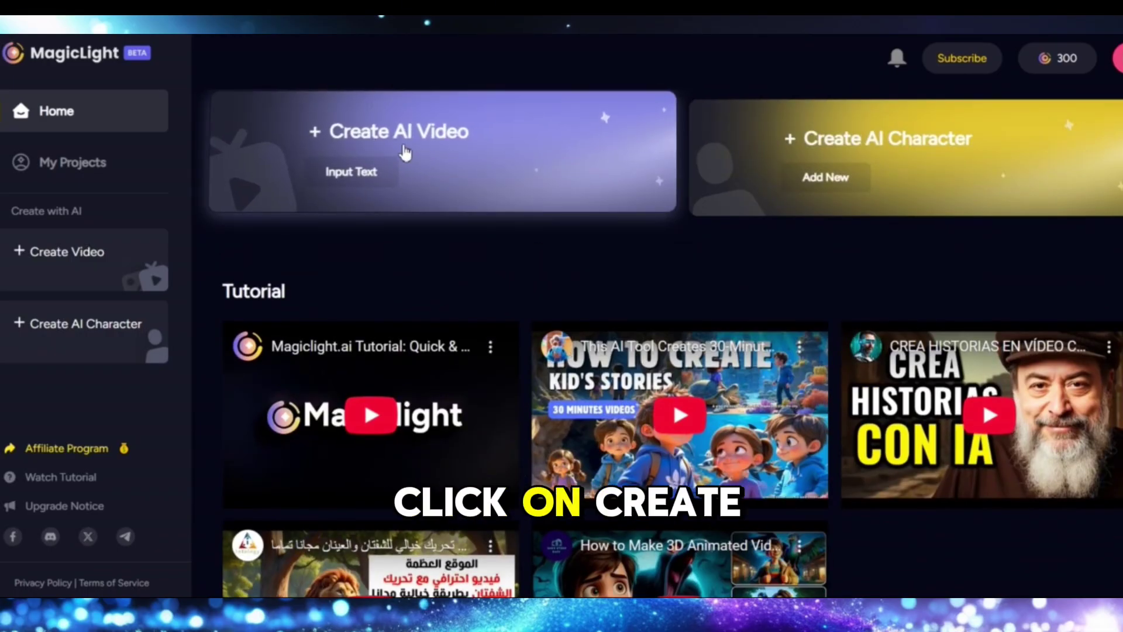
Step: Start a new AI video, refresh the sample ideas twice, and return to Smart Script
left_click(449, 148)
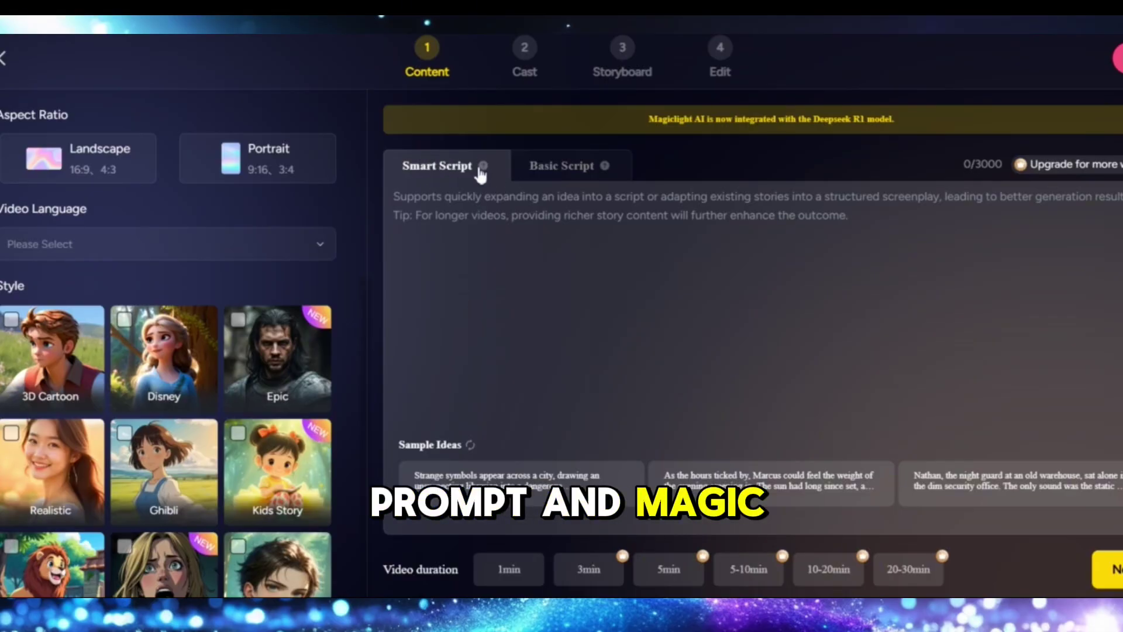
left_click(470, 446)
left_click(470, 446)
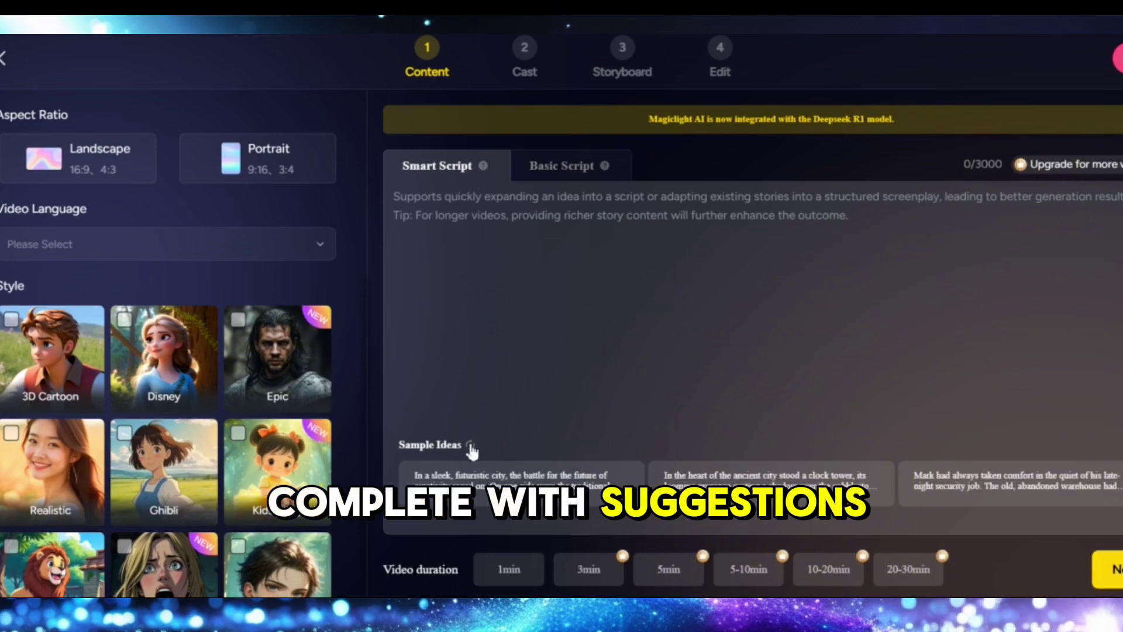
left_click(570, 169)
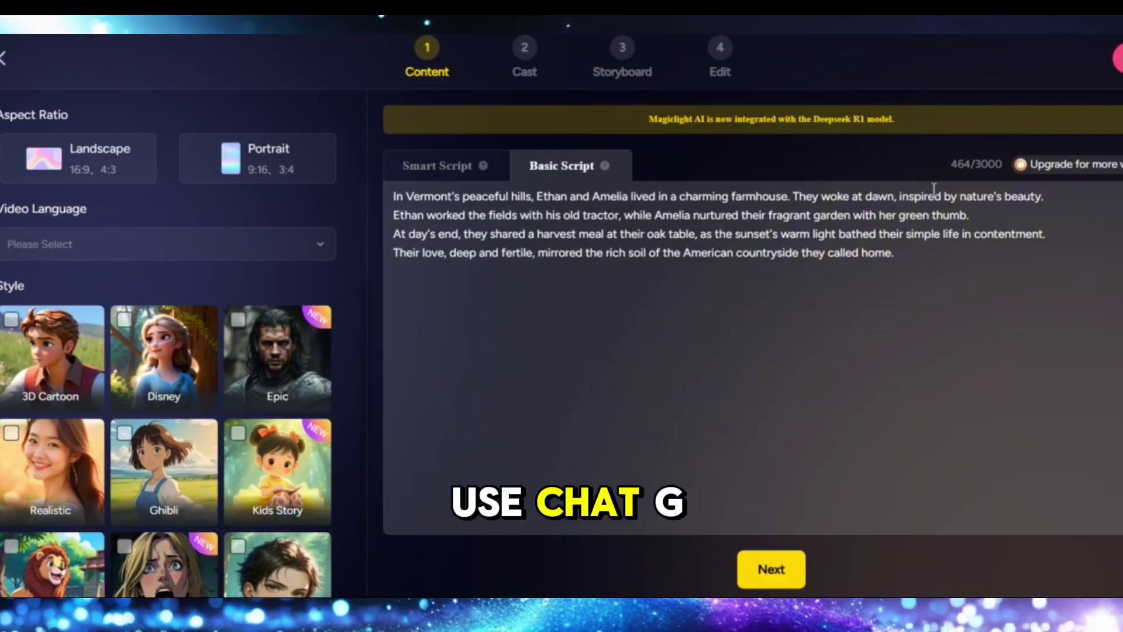
left_click(432, 169)
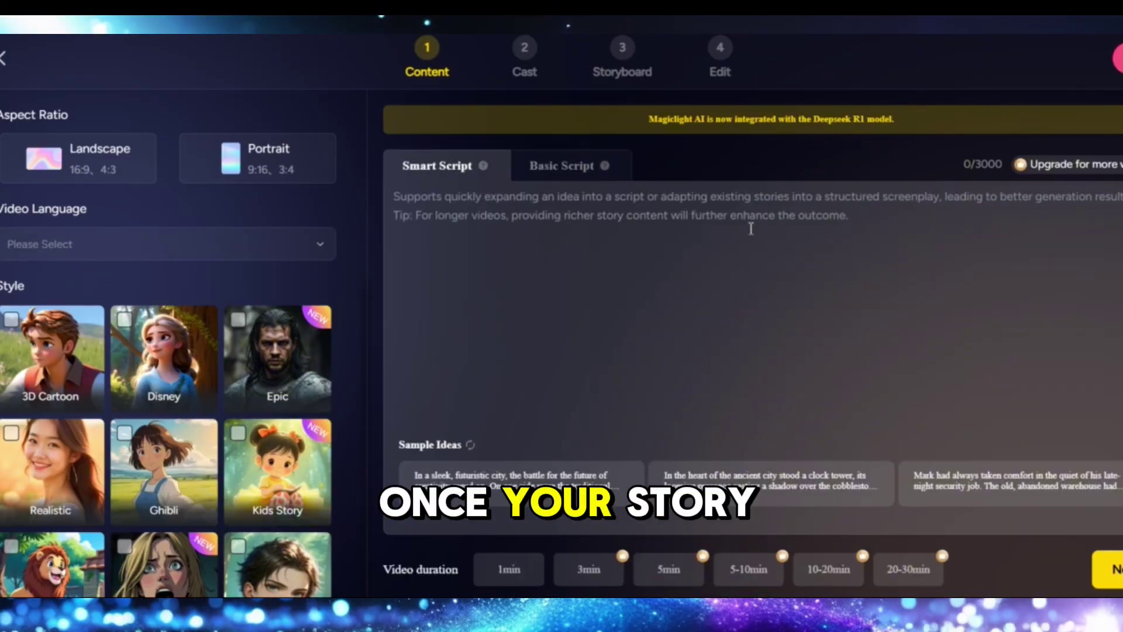
Step: Load the Arendelle story into Basic Script with Landscape format and English language
left_click(565, 166)
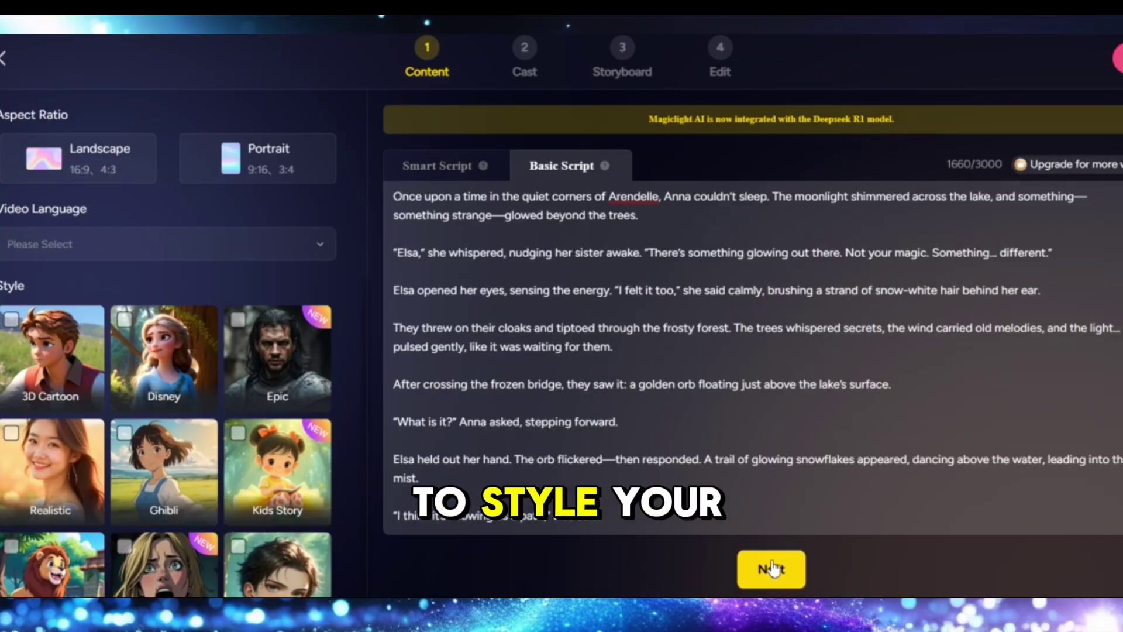
left_click(100, 161)
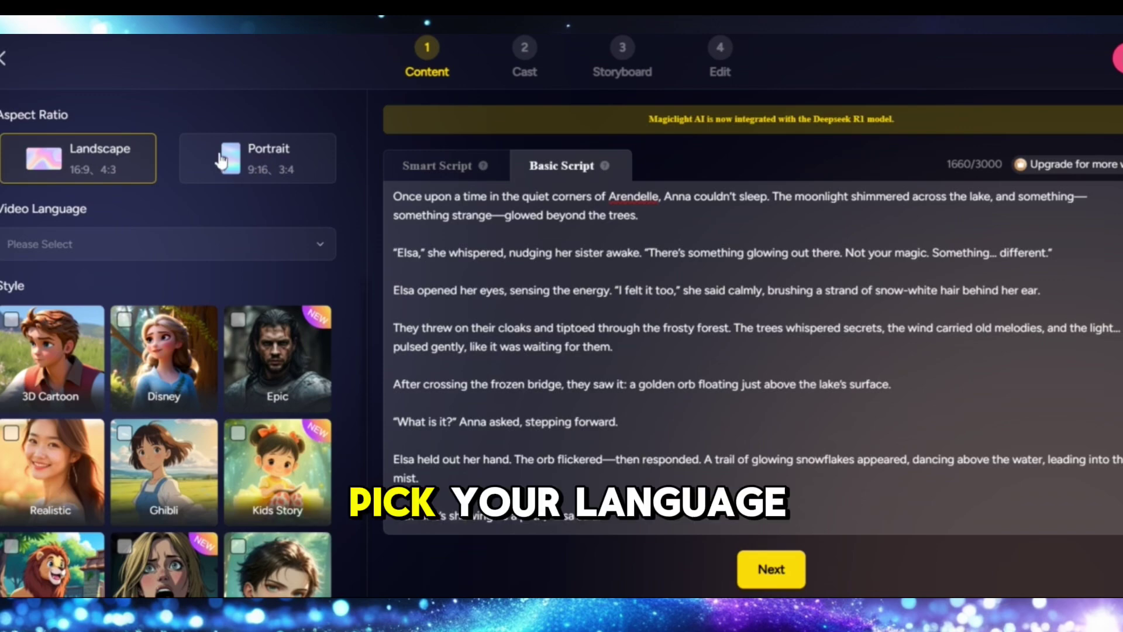
left_click(109, 252)
left_click(41, 276)
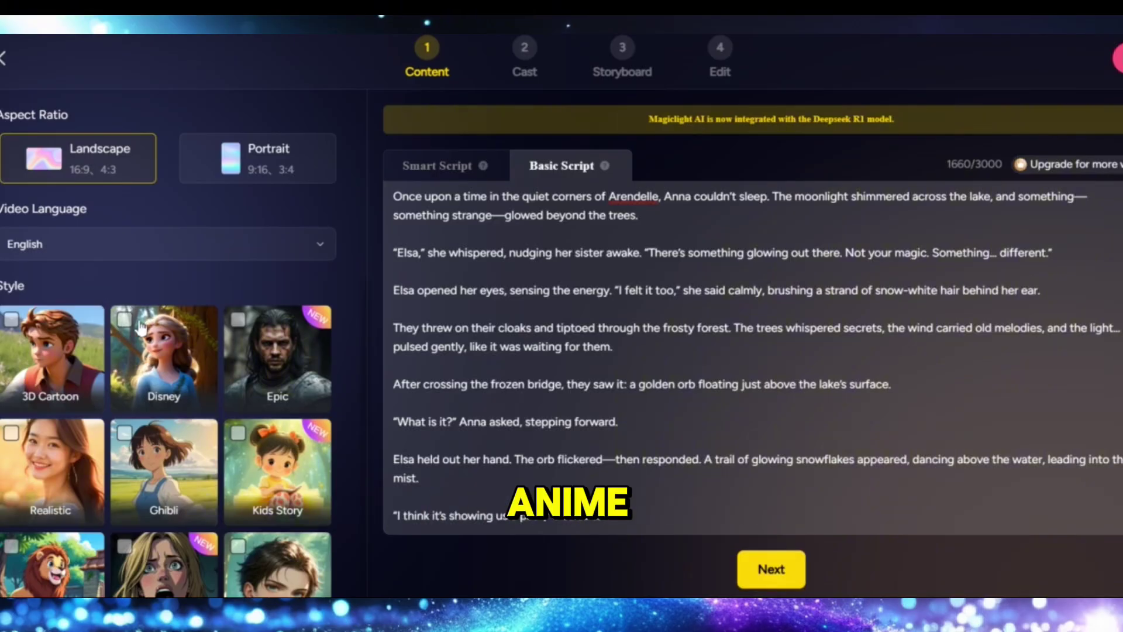
Step: Select Disney as the visual style
scroll(164, 386, "down", 3)
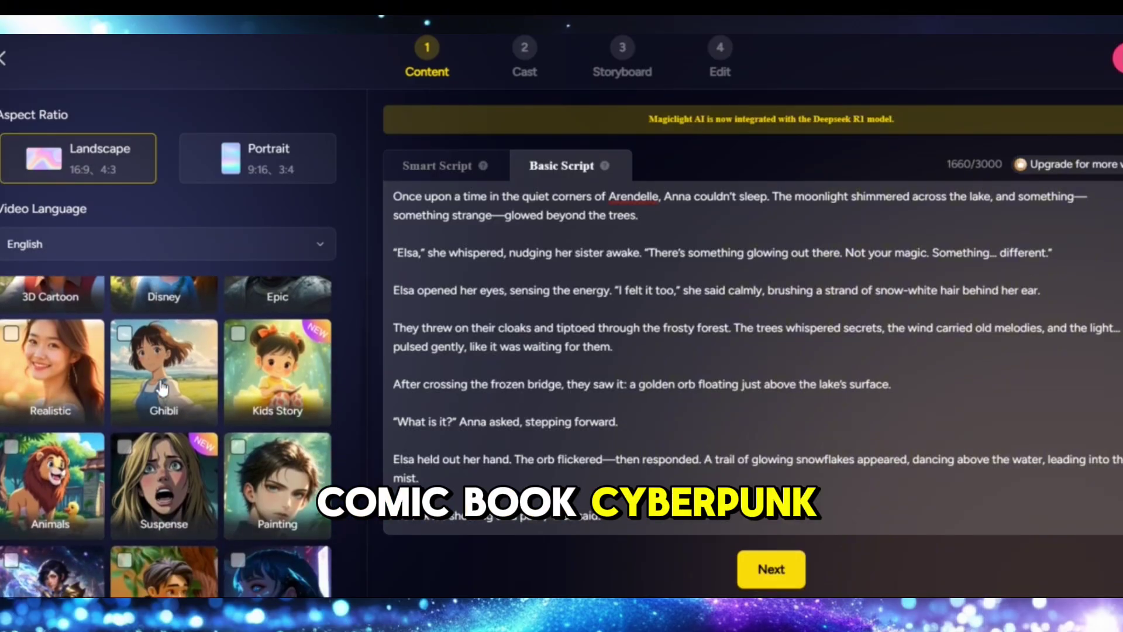
scroll(163, 387, "down", 5)
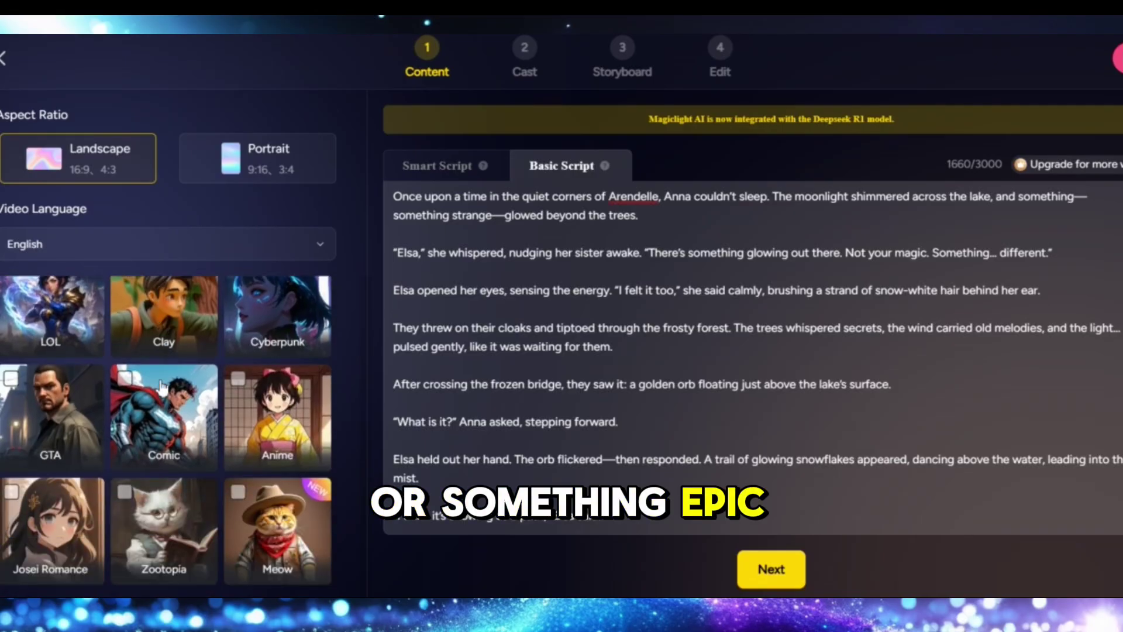
scroll(163, 387, "up", 5)
scroll(163, 387, "up", 3)
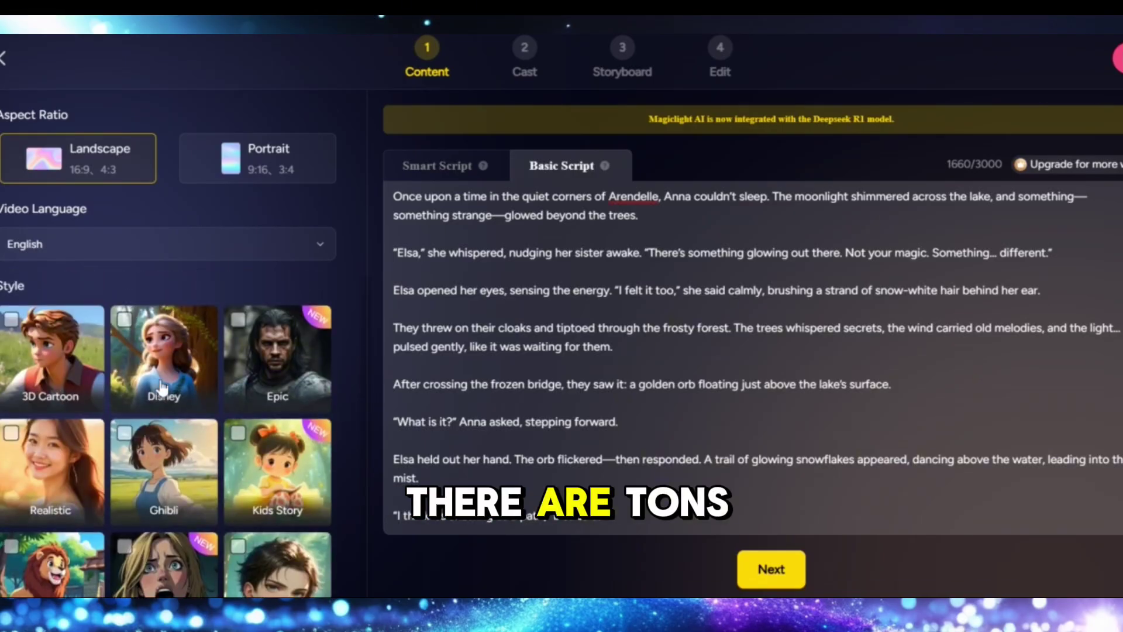
left_click(134, 348)
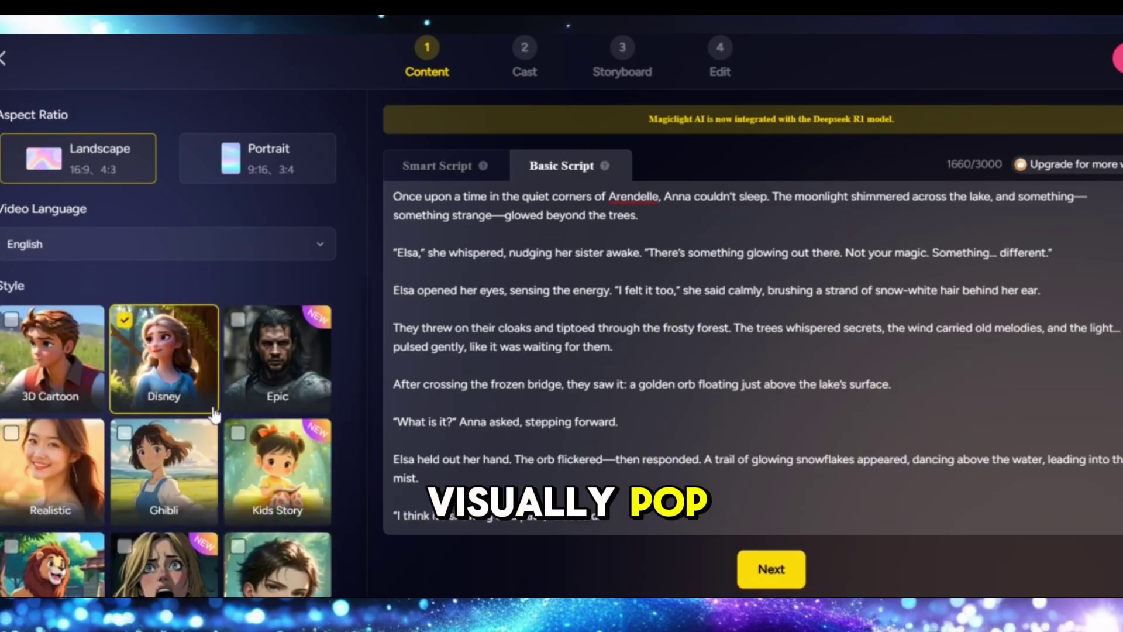
Step: Split the story into 13 shots, review shot 11, and continue to the Cast step
left_click(779, 575)
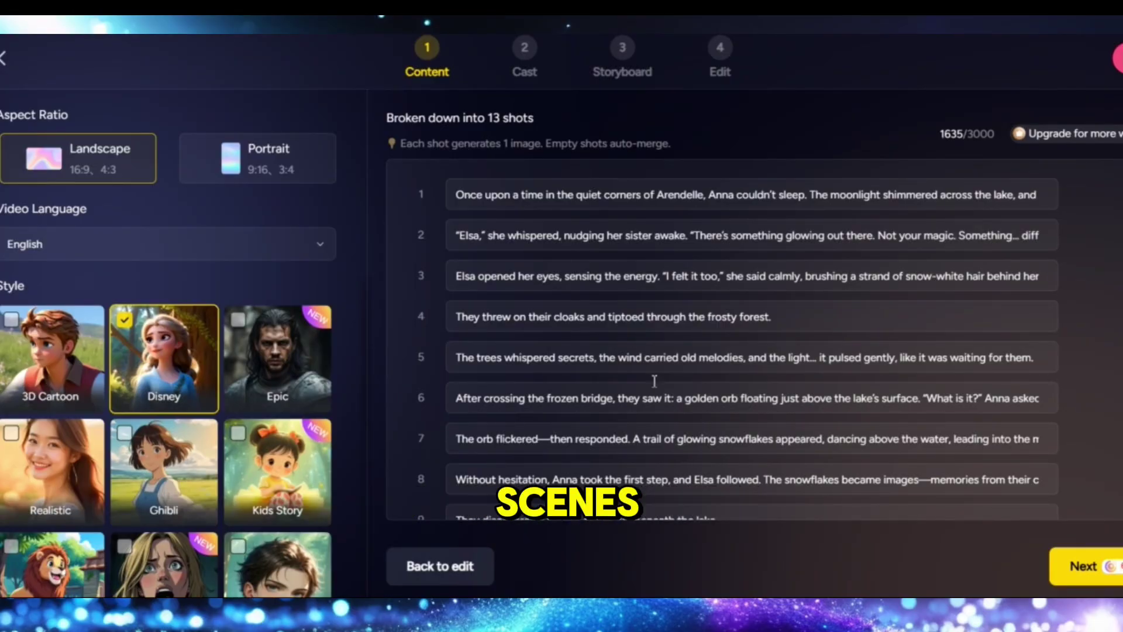
scroll(693, 409, "down", 1)
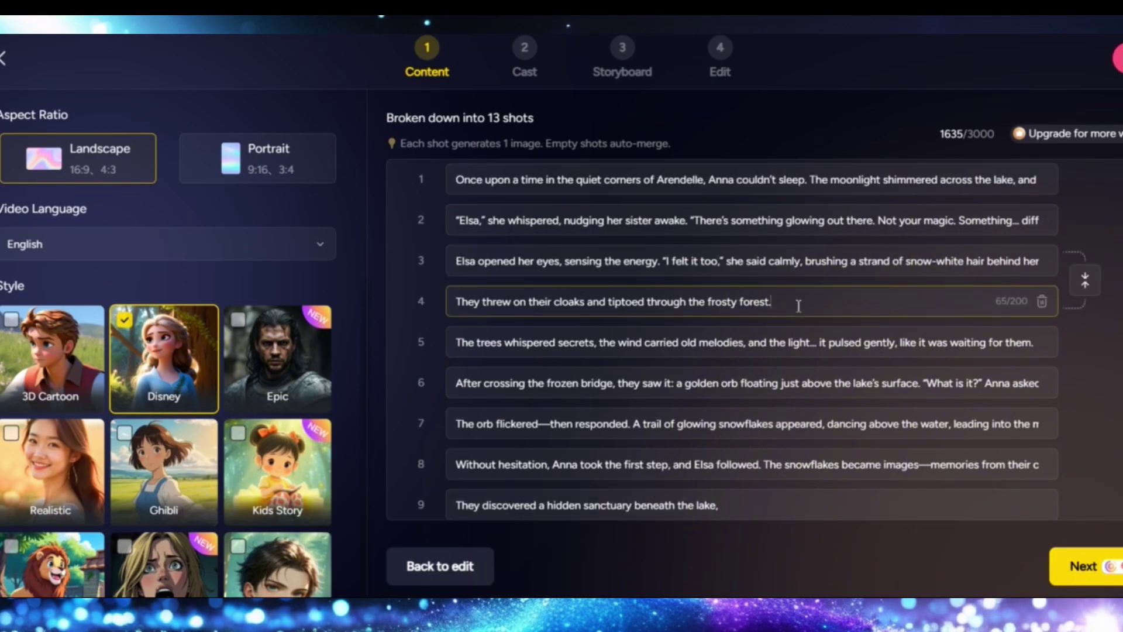
scroll(797, 304, "down", 5)
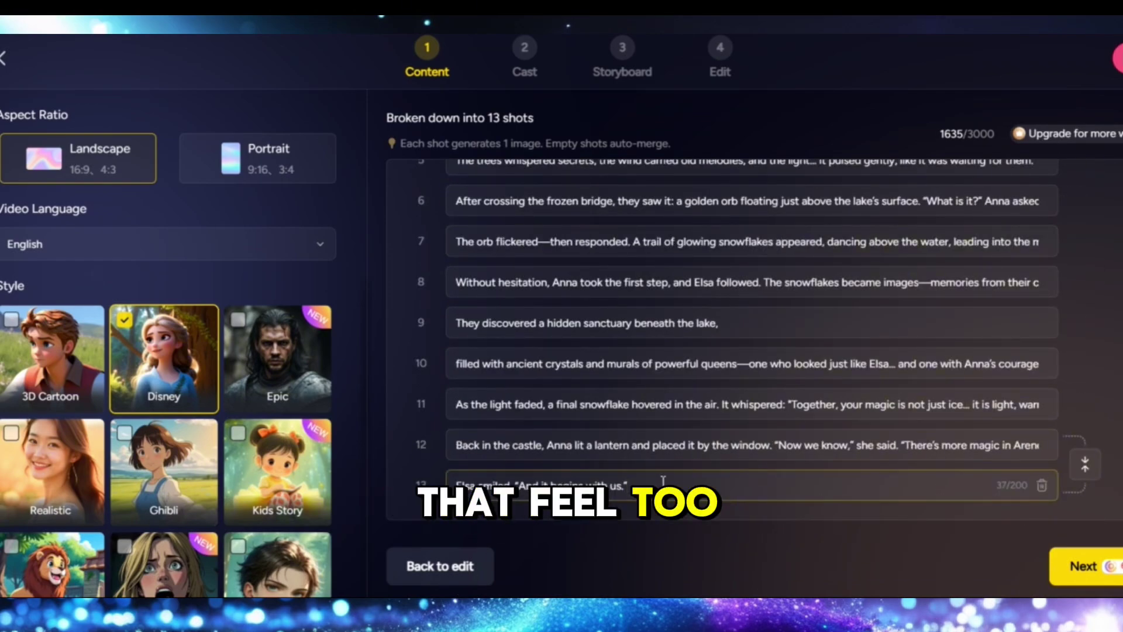
left_click(967, 415)
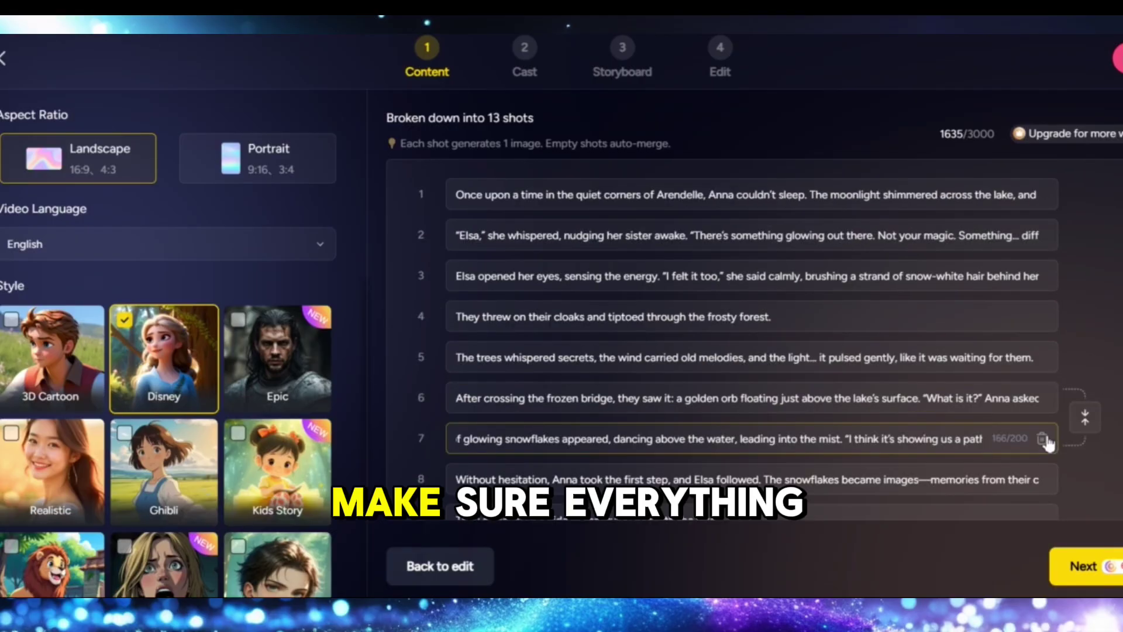
left_click(1086, 565)
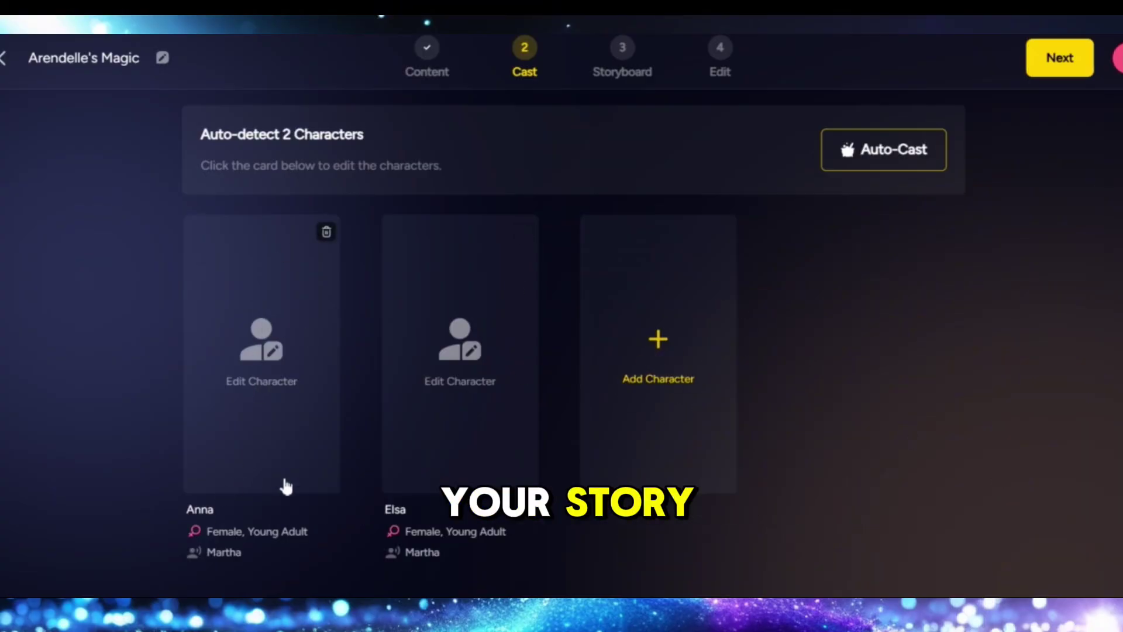
Step: Give Anna the red-caped library character, keeping the Martha voice and Young Adult age
left_click(272, 350)
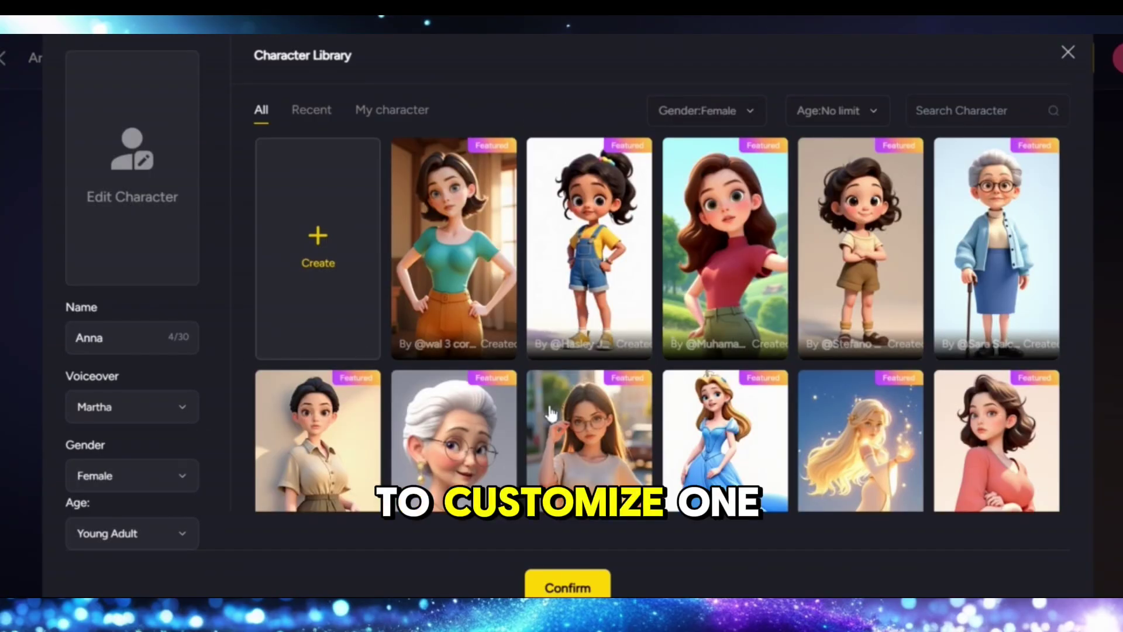
left_click(962, 117)
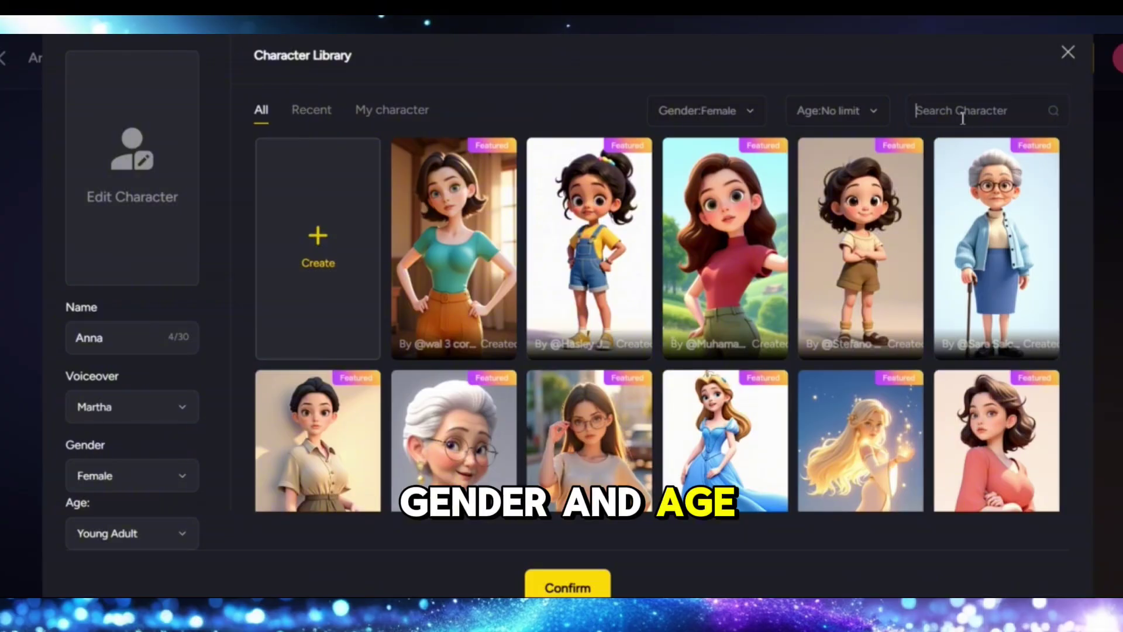
type("anna")
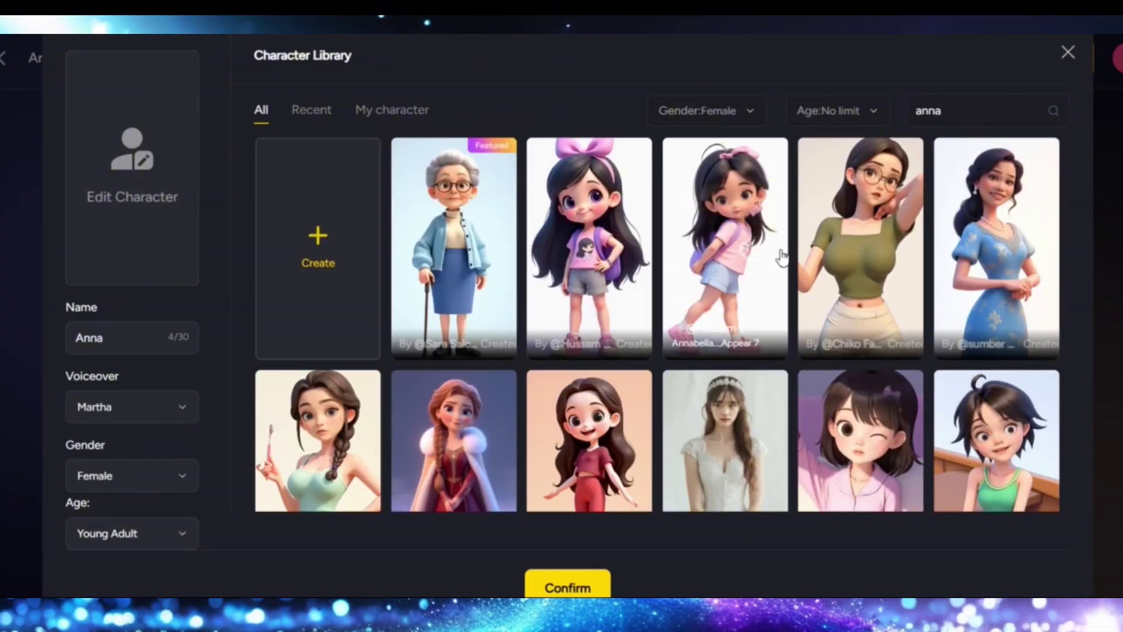
scroll(644, 369, "down", 1)
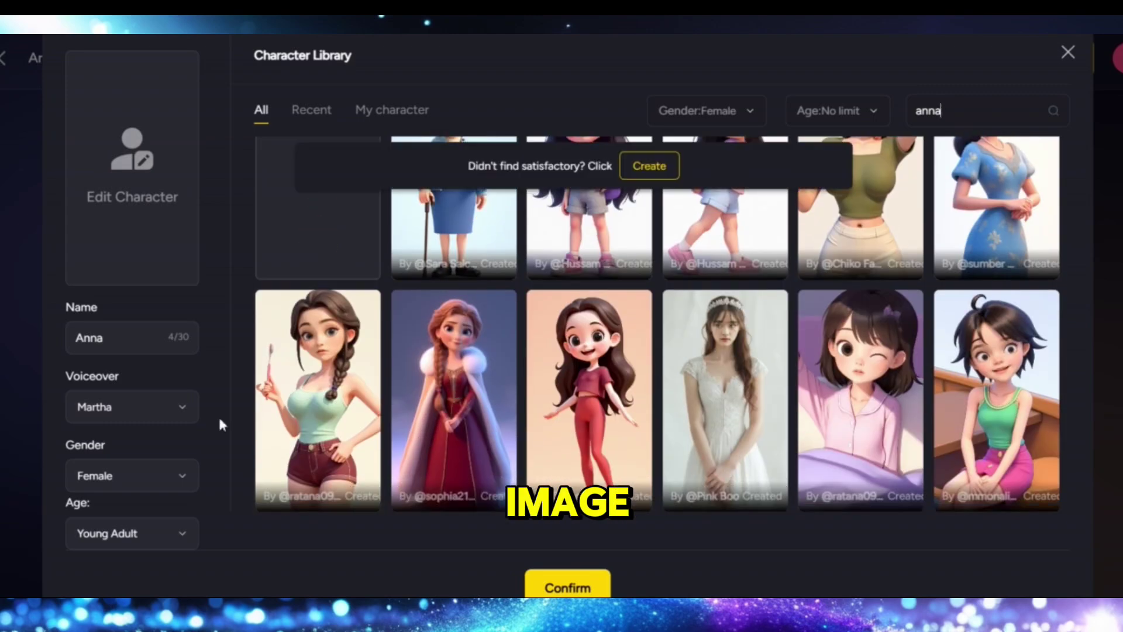
scroll(119, 534, "down", 1)
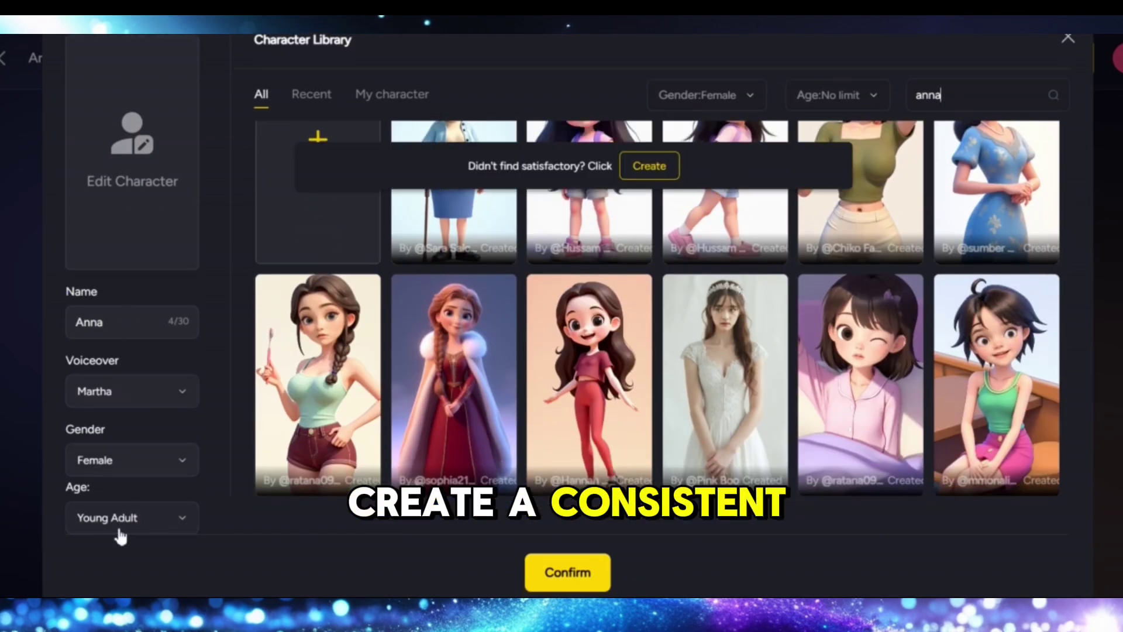
left_click(161, 393)
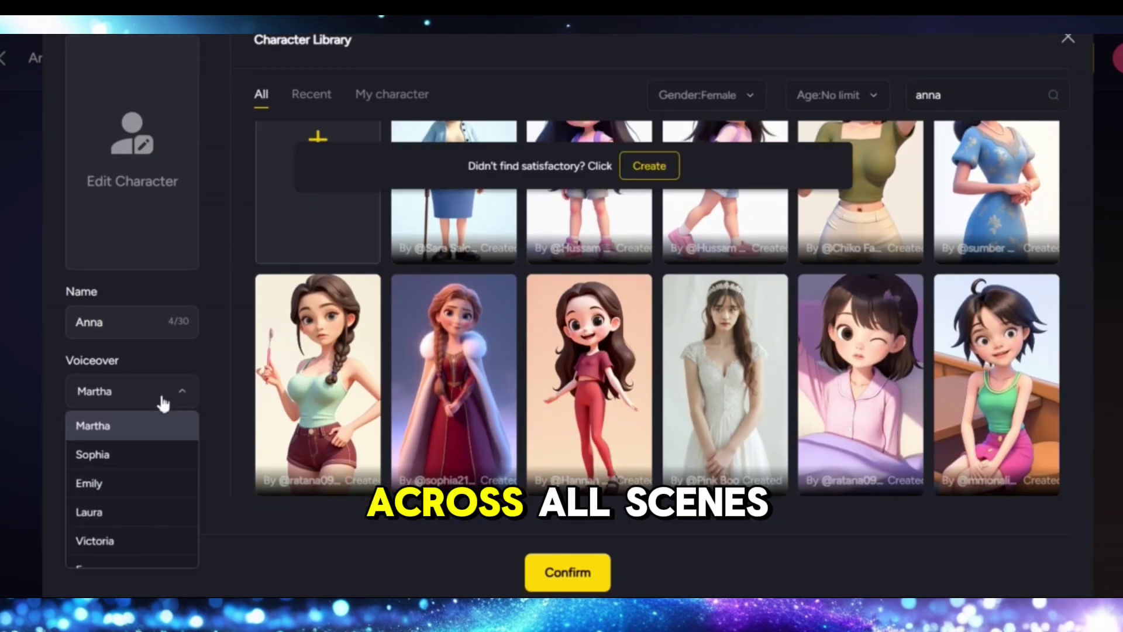
left_click(157, 425)
left_click(150, 535)
left_click(105, 426)
scroll(517, 310, "down", 2)
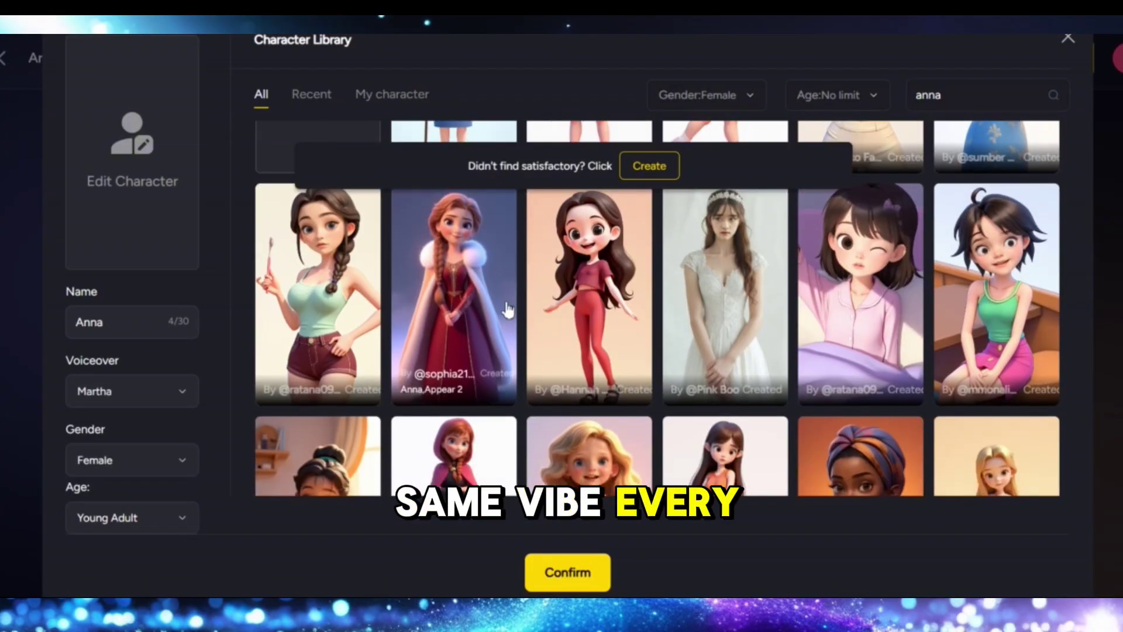
scroll(509, 310, "down", 2)
scroll(508, 310, "up", 2)
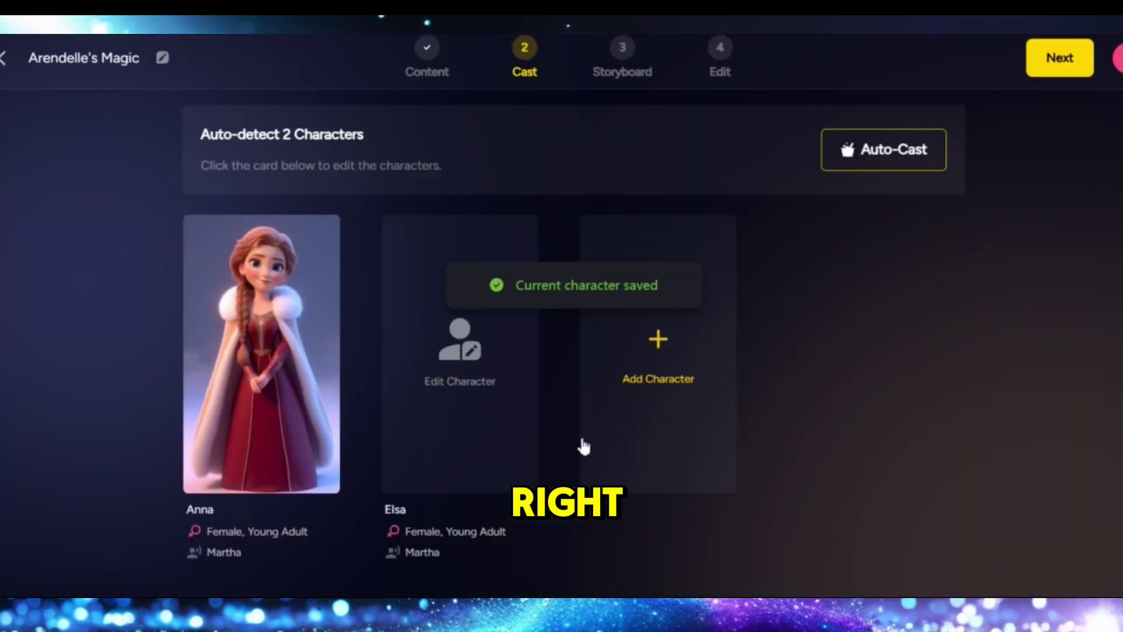
left_click(449, 386)
Step: Give Elsa the blue-gown library character and confirm the casting
left_click(940, 100)
type("Elsa")
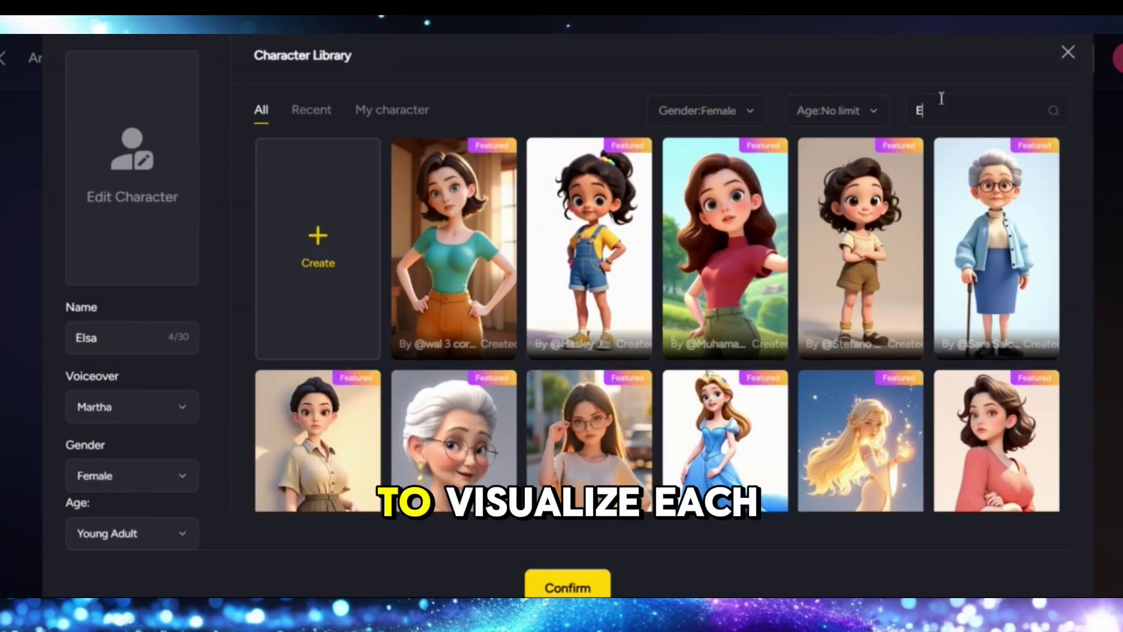
scroll(459, 398, "down", 3)
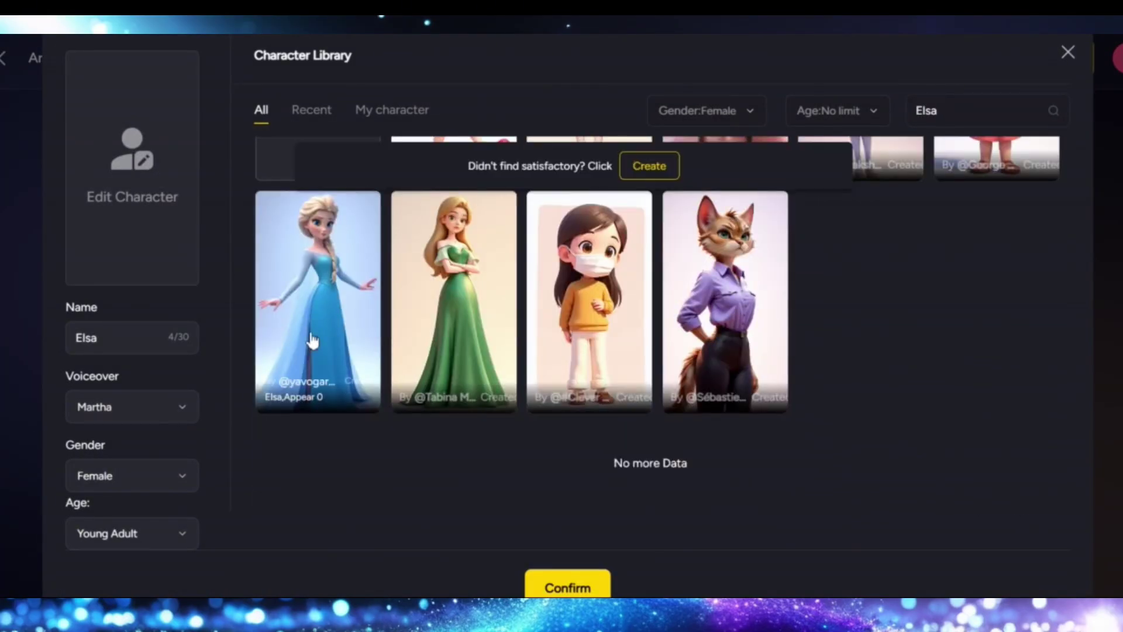
left_click(311, 343)
left_click(565, 585)
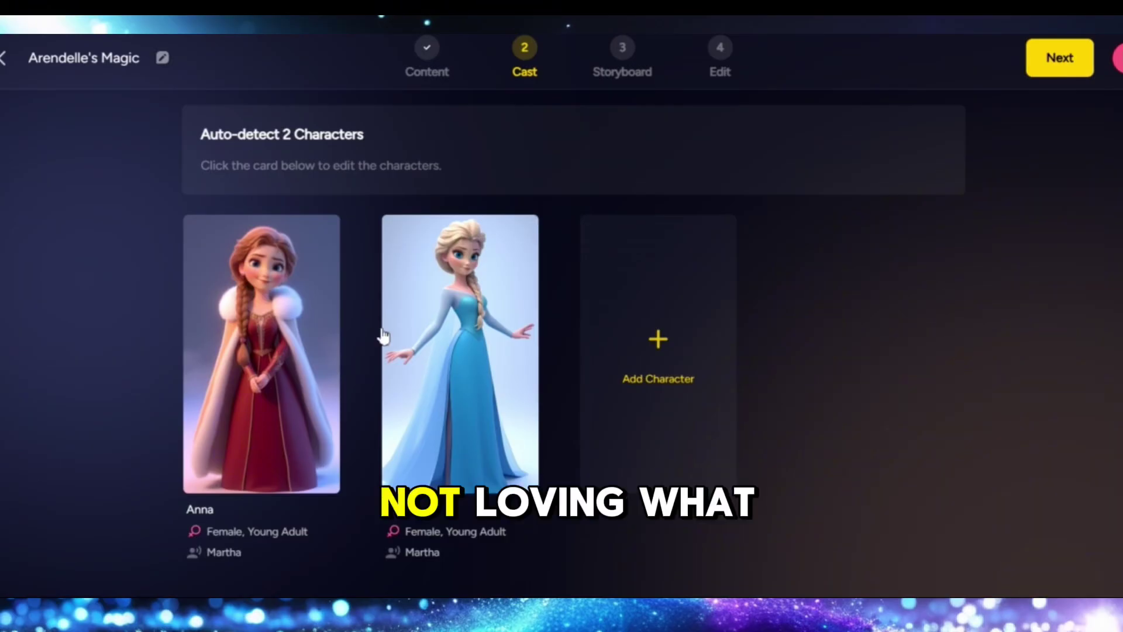
Step: Proceed to the Storyboard step and look over the 13 storyboards
left_click(1059, 57)
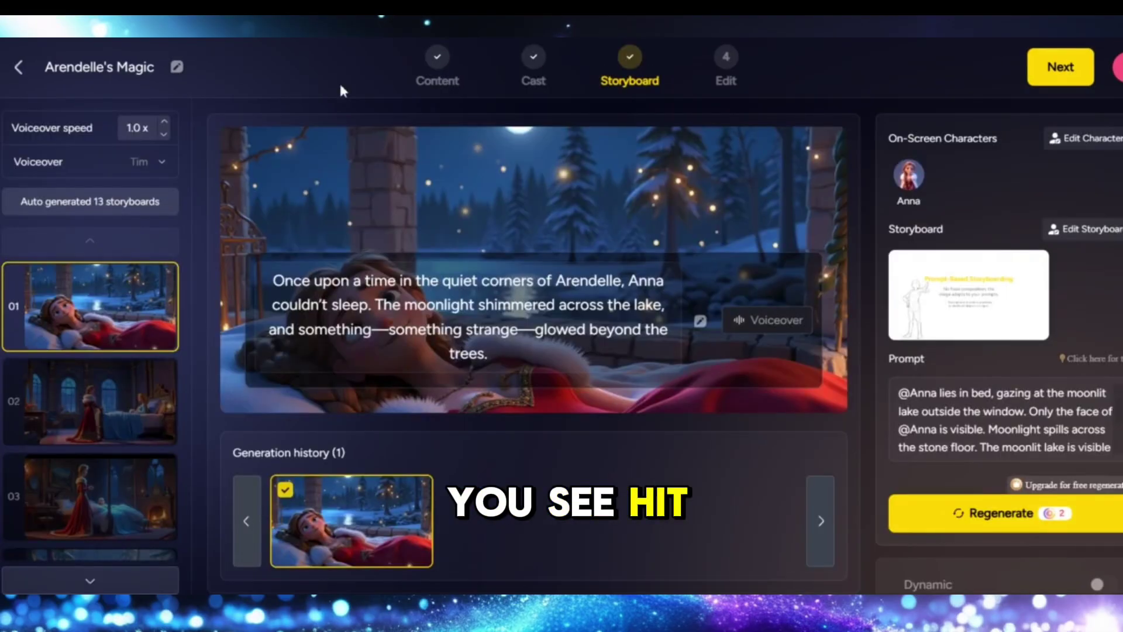
scroll(105, 402, "down", 2)
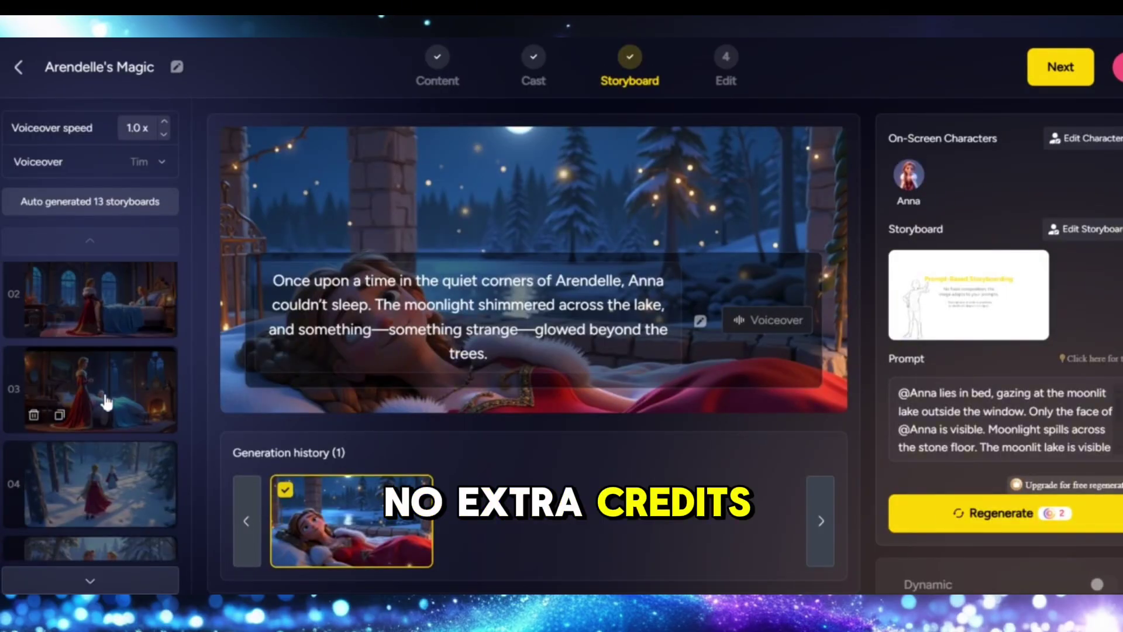
scroll(106, 403, "down", 15)
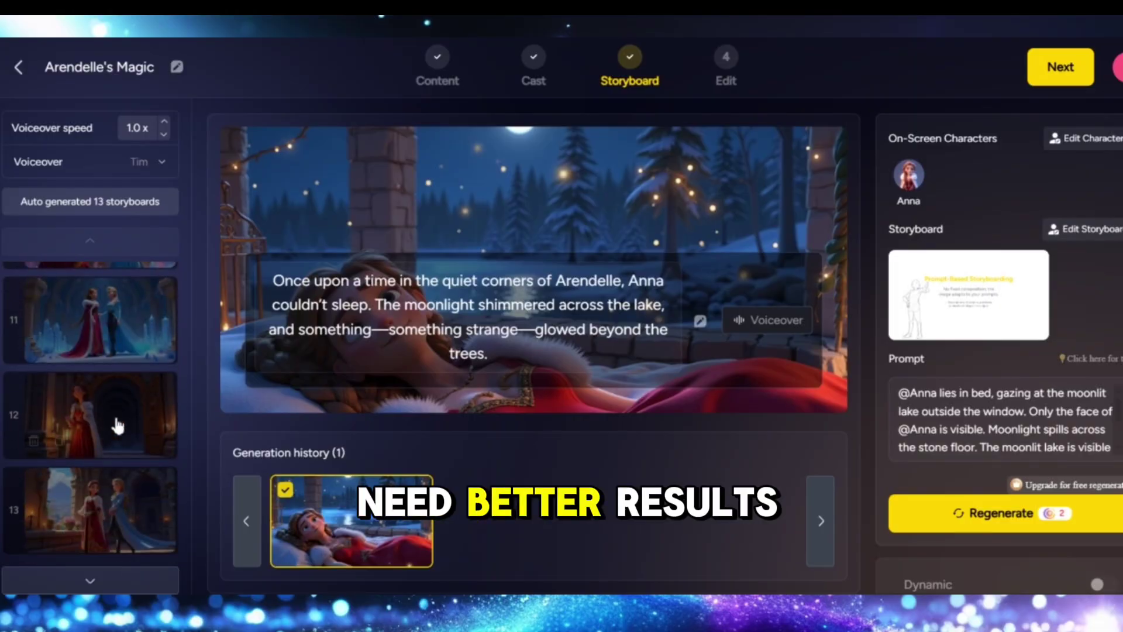
scroll(133, 364, "up", 15)
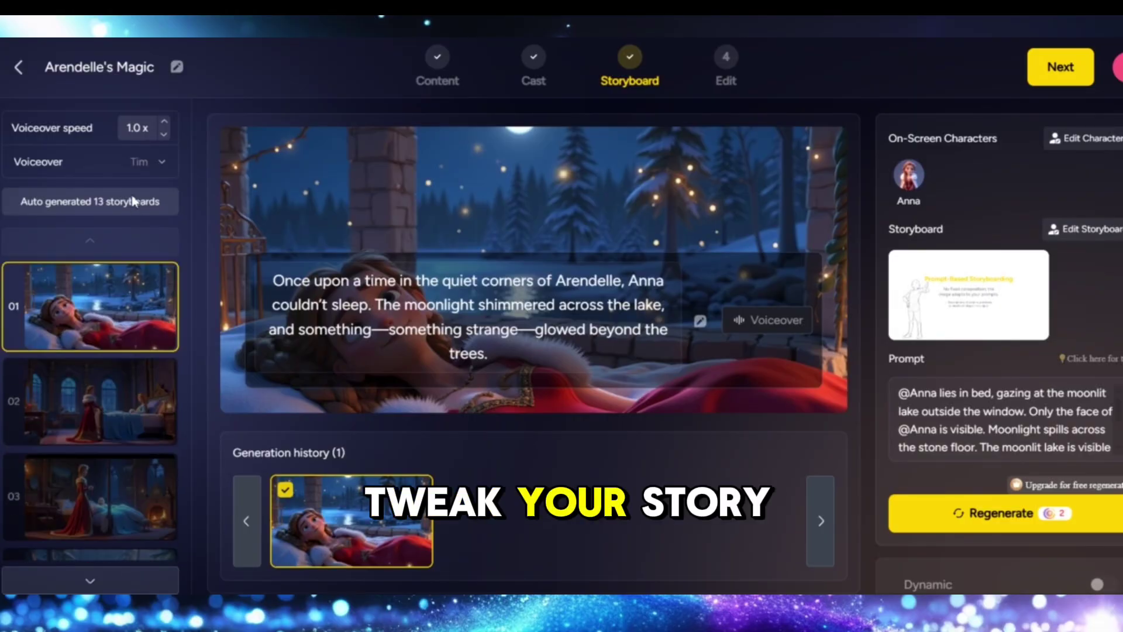
Step: Lower the voiceover speed to 0.9x
left_click(164, 124)
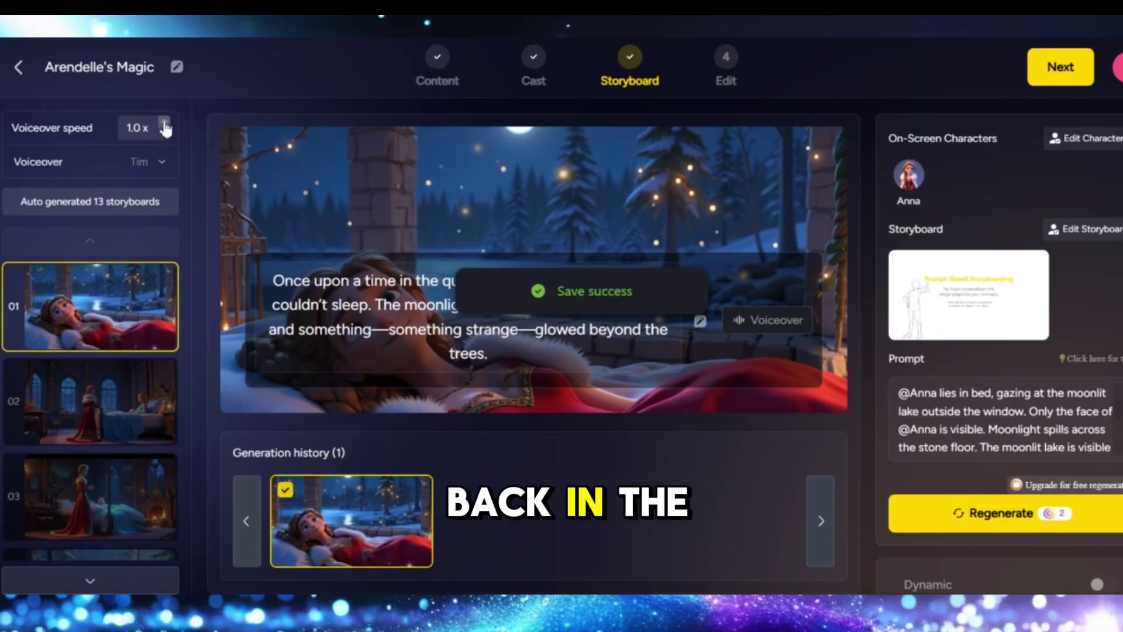
left_click(164, 134)
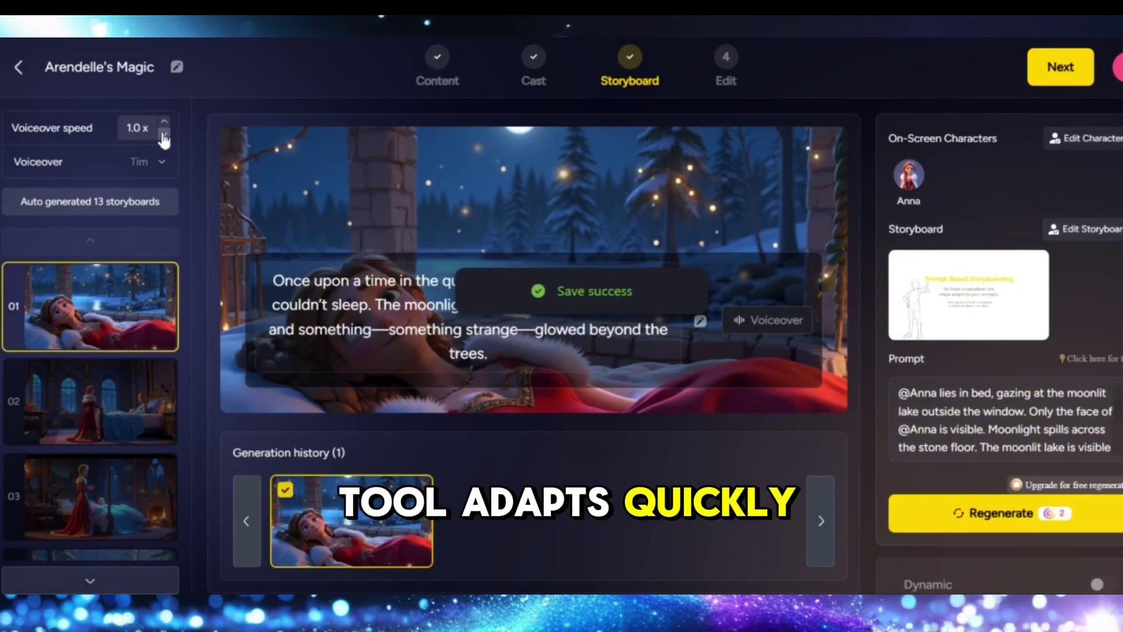
left_click(165, 135)
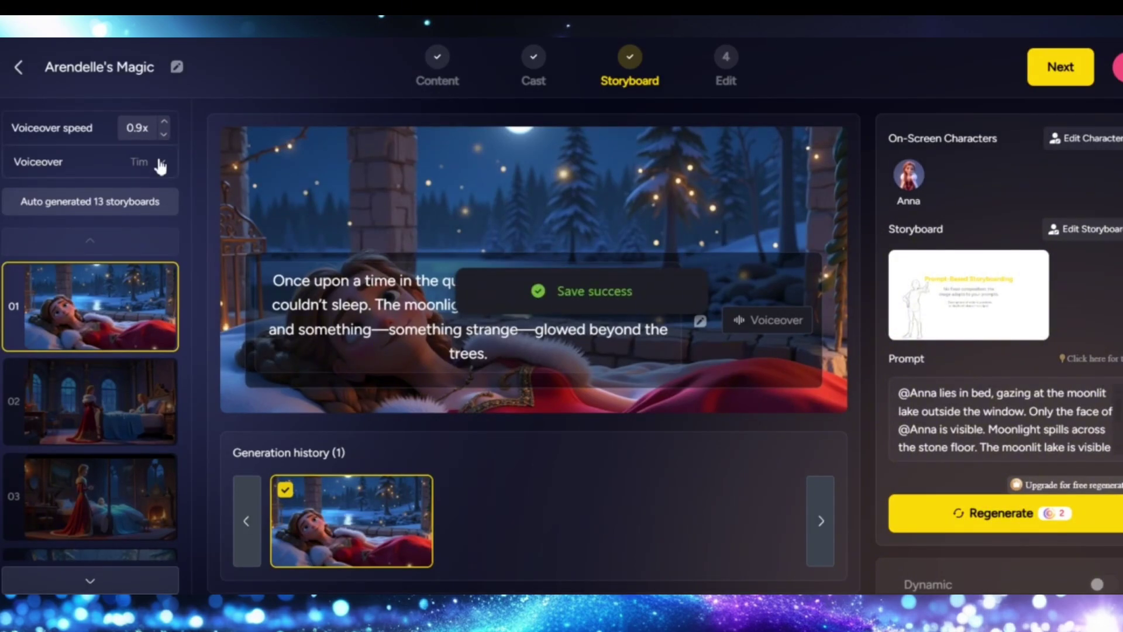
Step: Choose Martha as the narrator voiceover
left_click(140, 163)
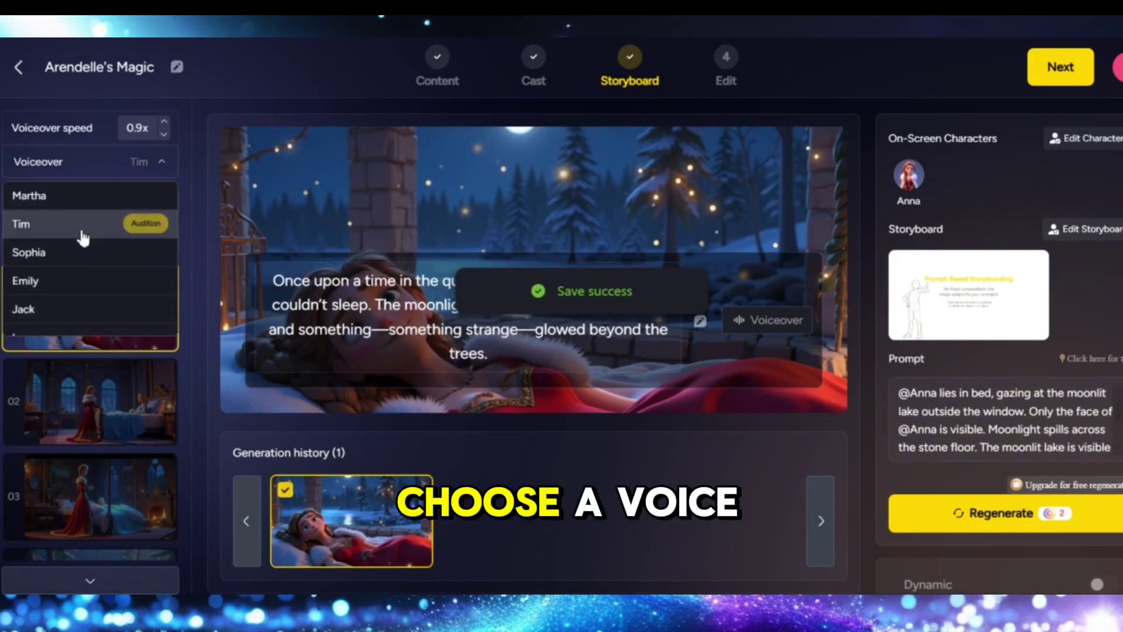
left_click(46, 198)
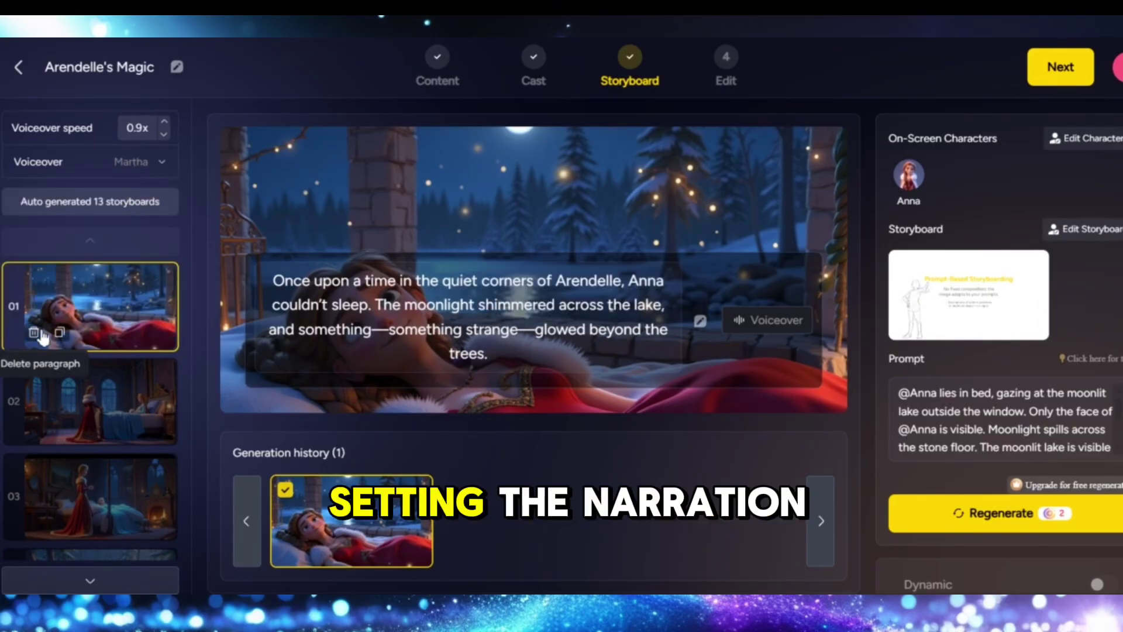
left_click(47, 167)
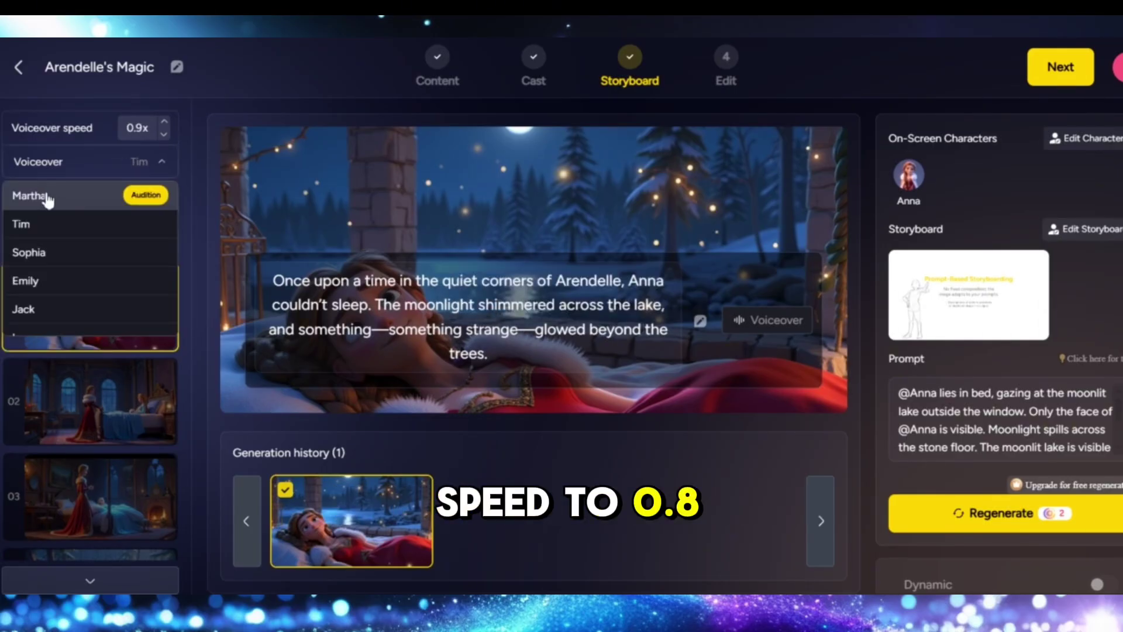
left_click(47, 199)
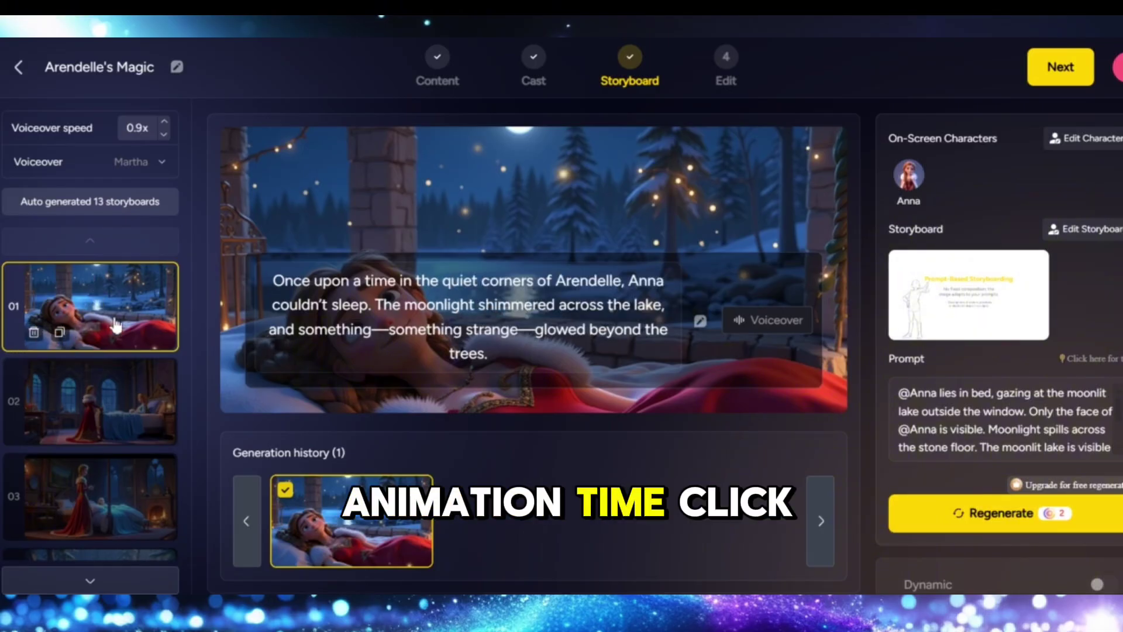
scroll(1017, 527, "down", 1)
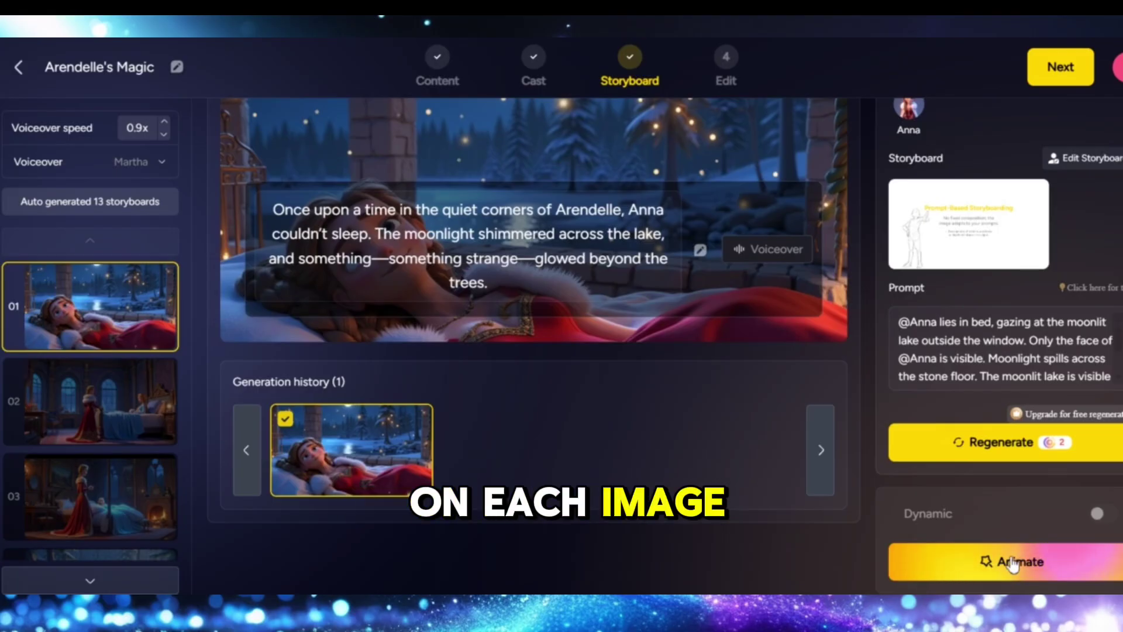
Step: Animate storyboard 01 with Animate Pro and an AI-enhanced description, then move on
left_click(1011, 561)
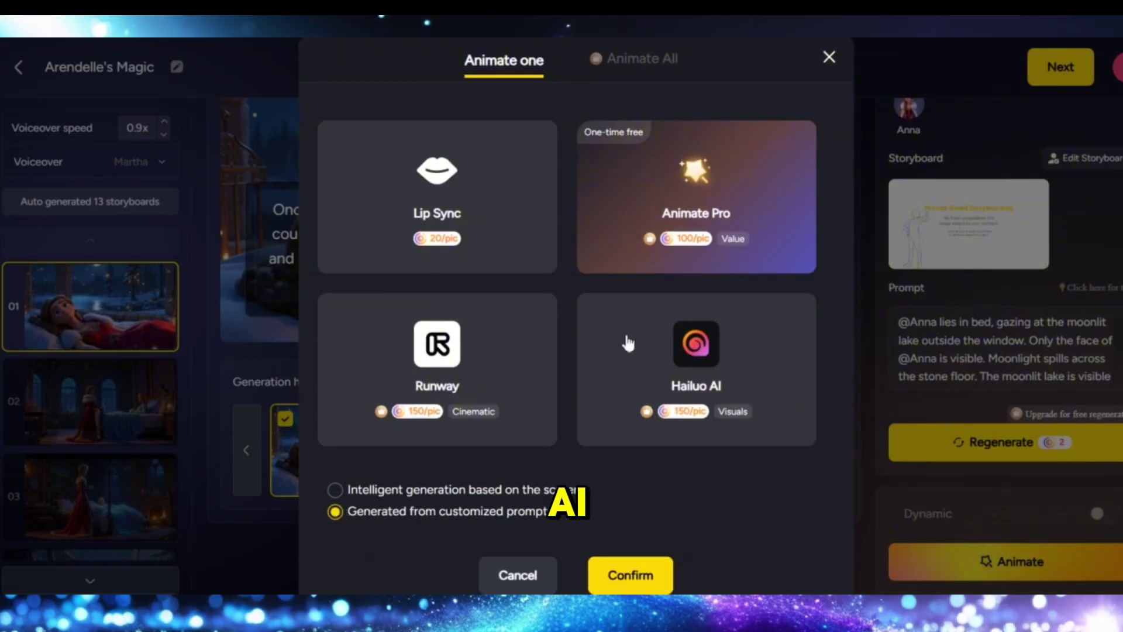
left_click(646, 574)
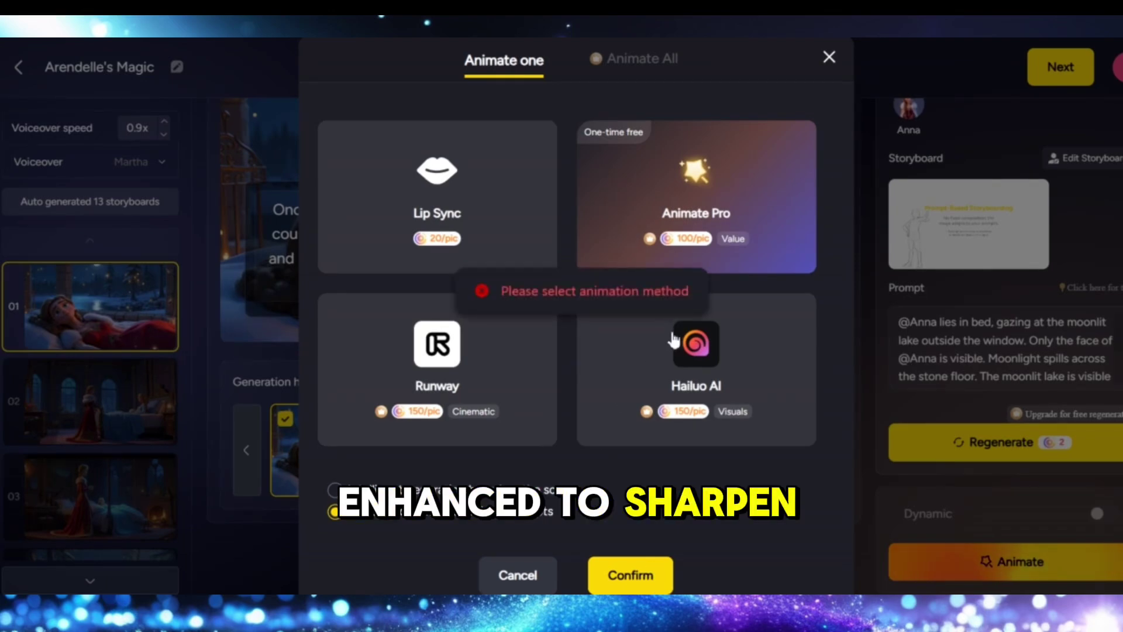
left_click(758, 200)
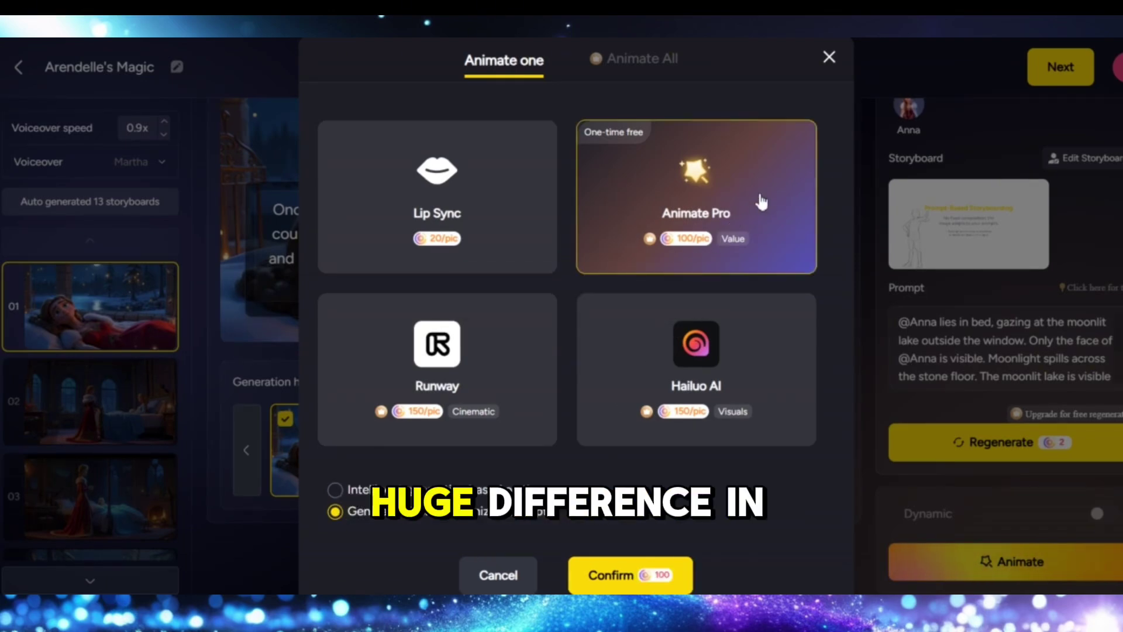
left_click(643, 587)
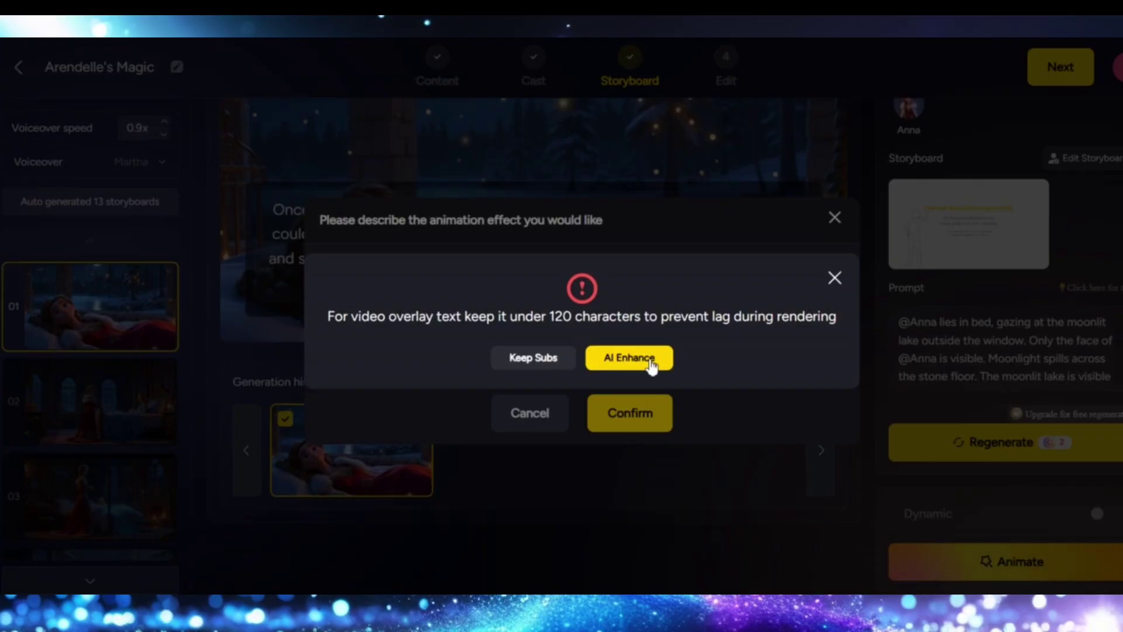
left_click(649, 361)
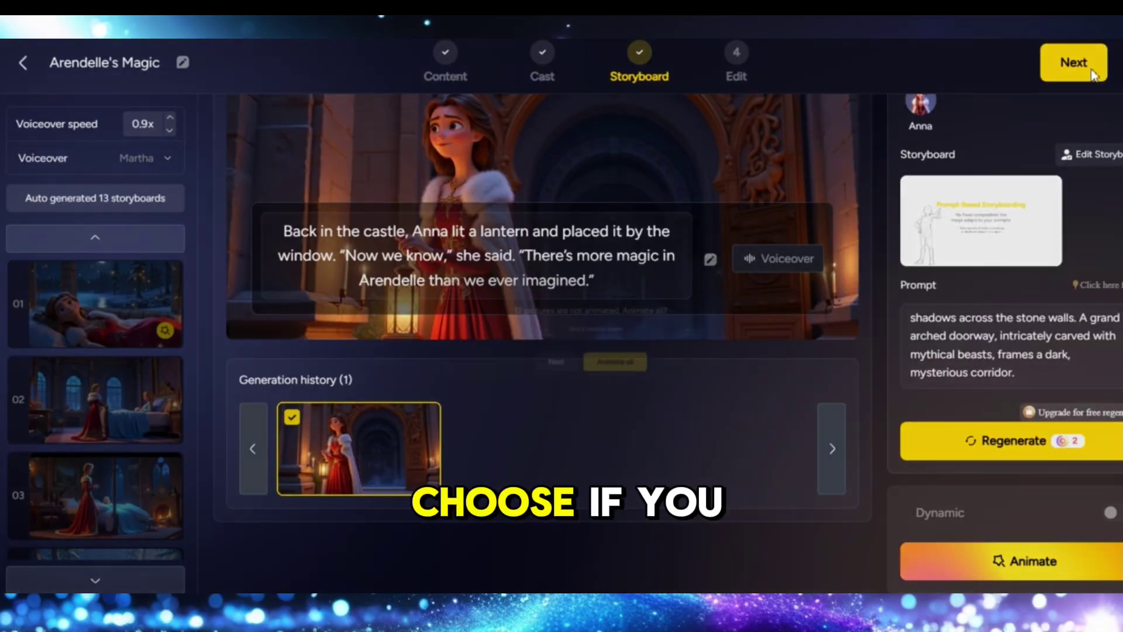
left_click(1073, 62)
Step: Skip Animate all and keep the sleeping-Anna scene as the cover
left_click(528, 391)
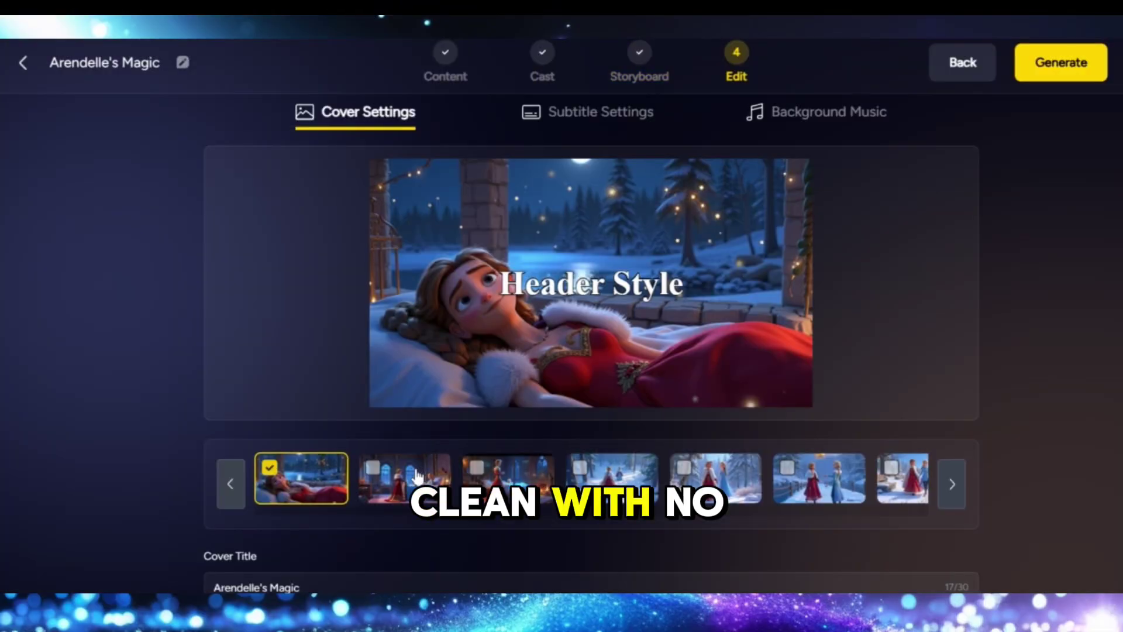
left_click(628, 490)
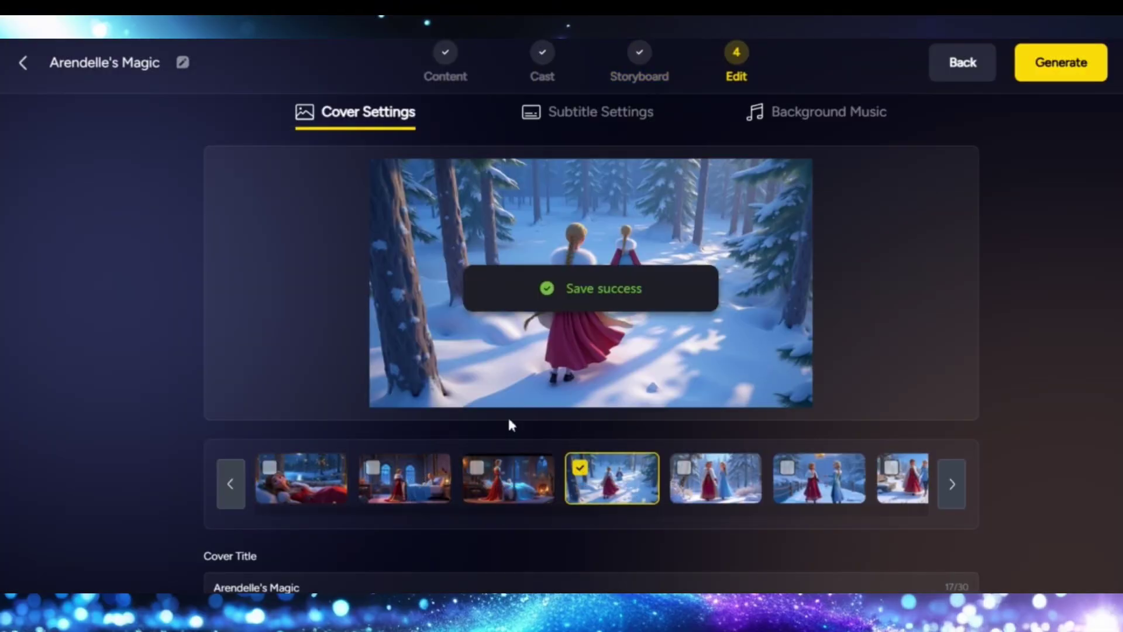
left_click(301, 471)
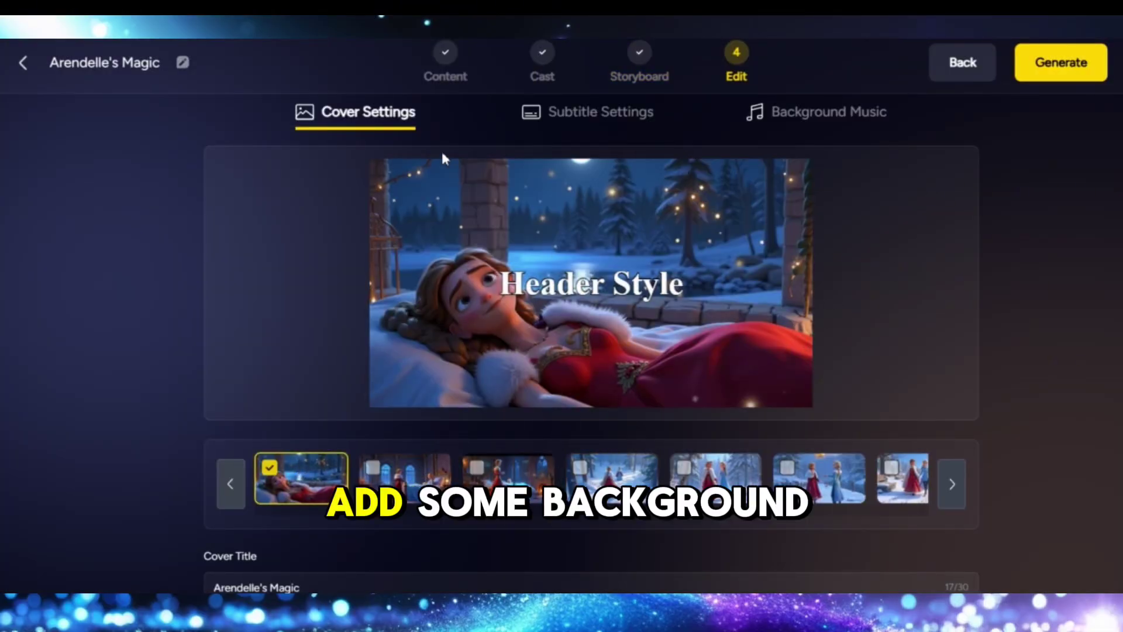
Step: Set Subtitle Settings to No Subtitle
scroll(374, 550, "down", 3)
left_click(581, 115)
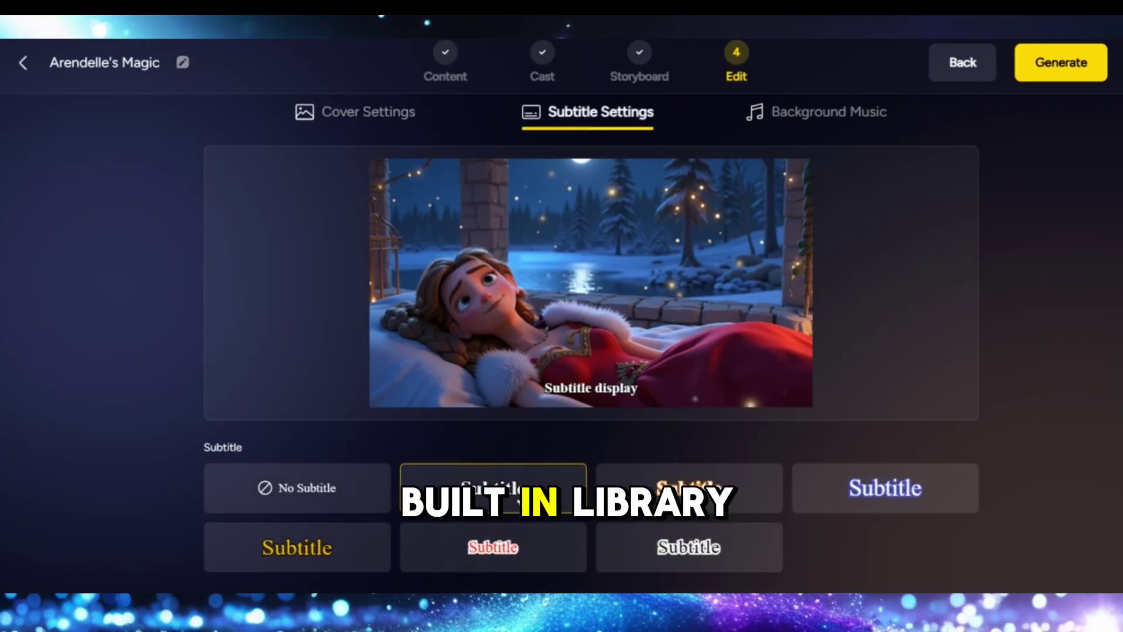
left_click(323, 495)
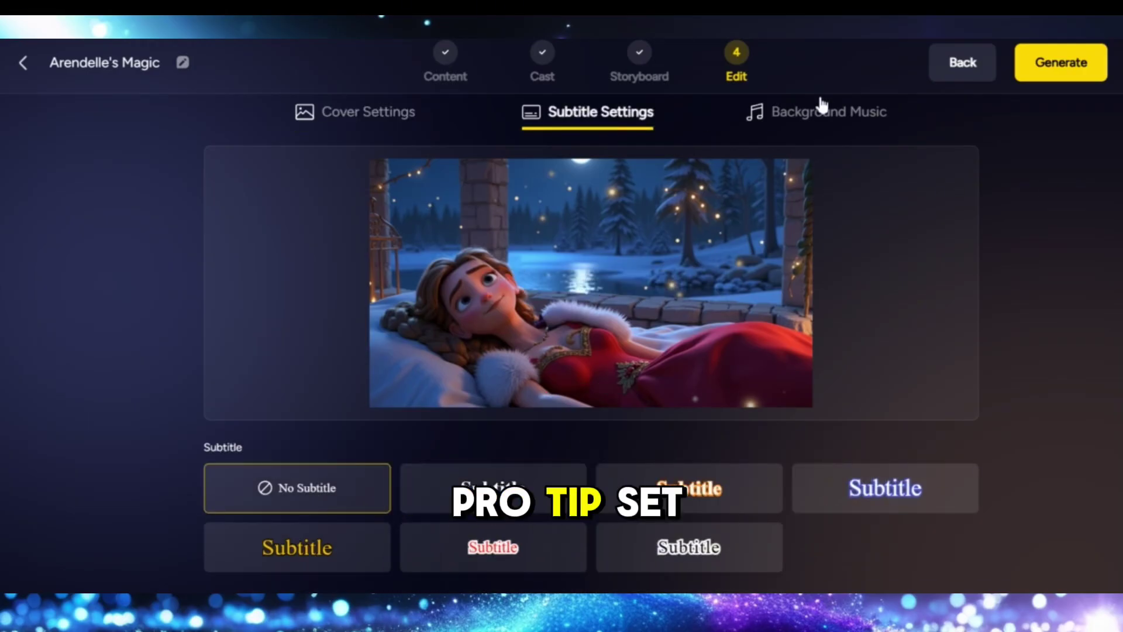
Step: Pick Creme Brulee as background music and generate the video at 16:9
left_click(823, 113)
scroll(889, 448, "down", 4)
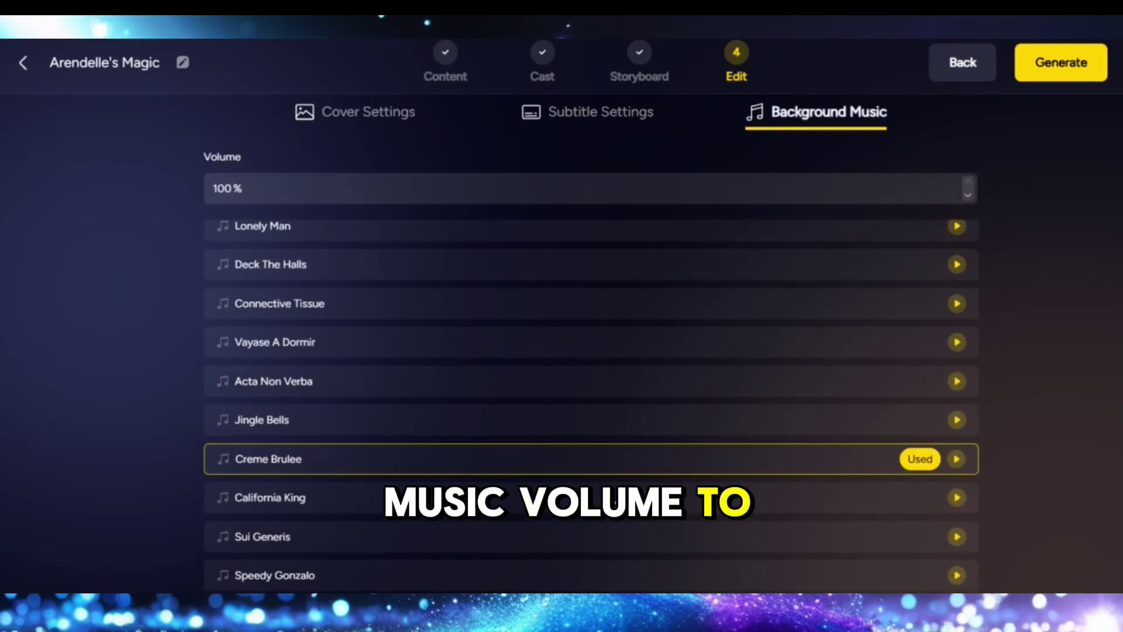
left_click(957, 454)
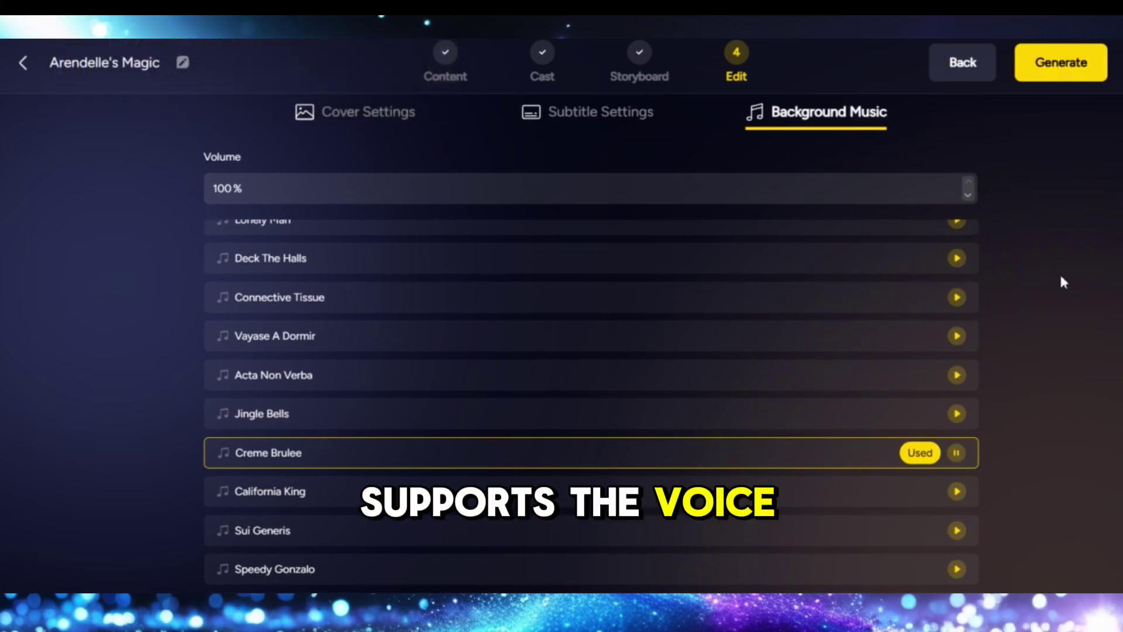
scroll(940, 326, "up", 3)
scroll(940, 326, "down", 7)
scroll(940, 325, "down", 1)
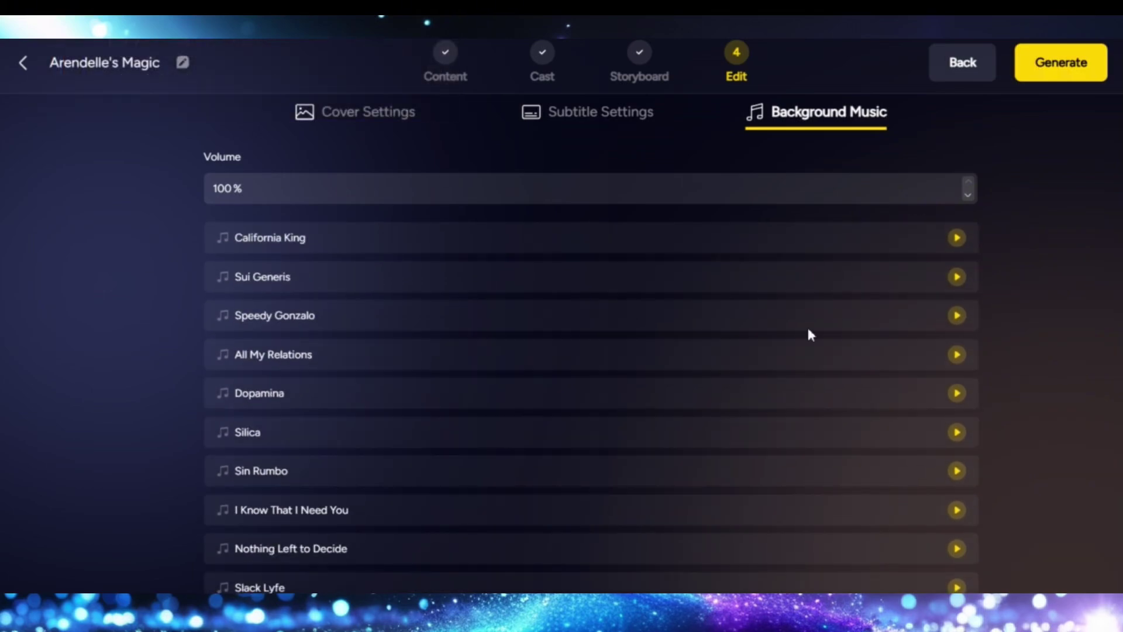
left_click(1058, 69)
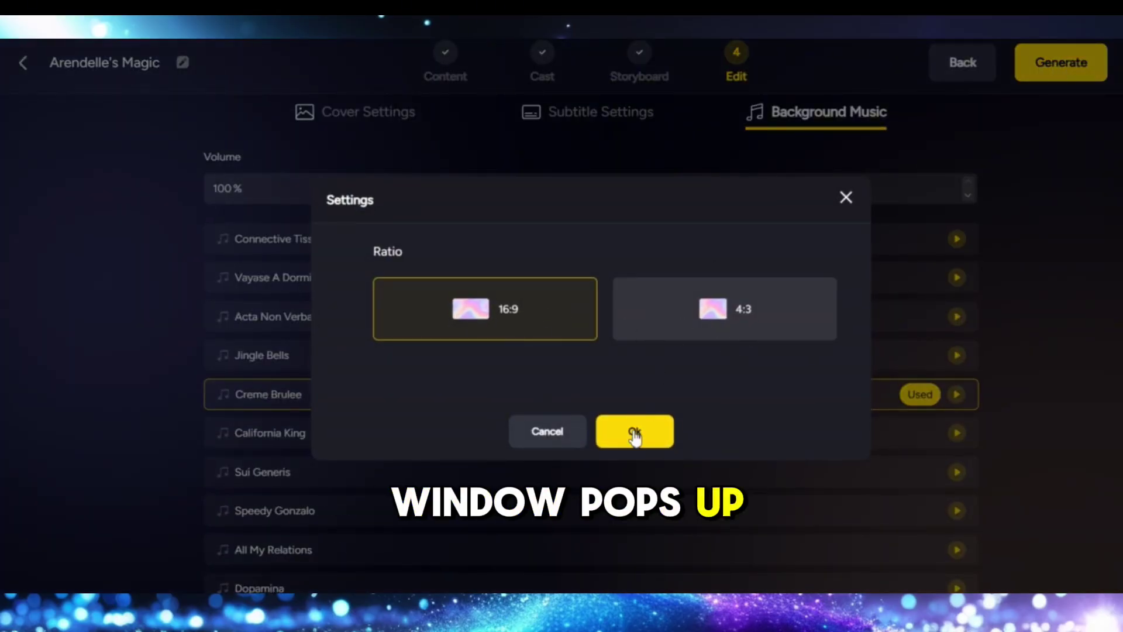
left_click(634, 433)
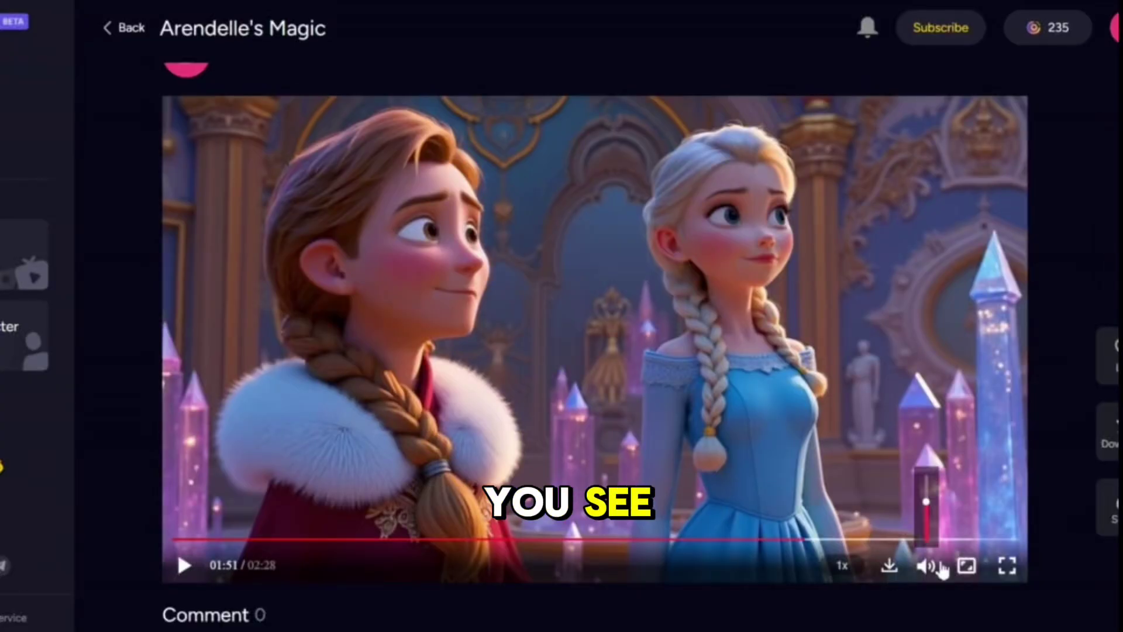
Step: Download the Arendelle's Magic video and publish it
left_click(889, 566)
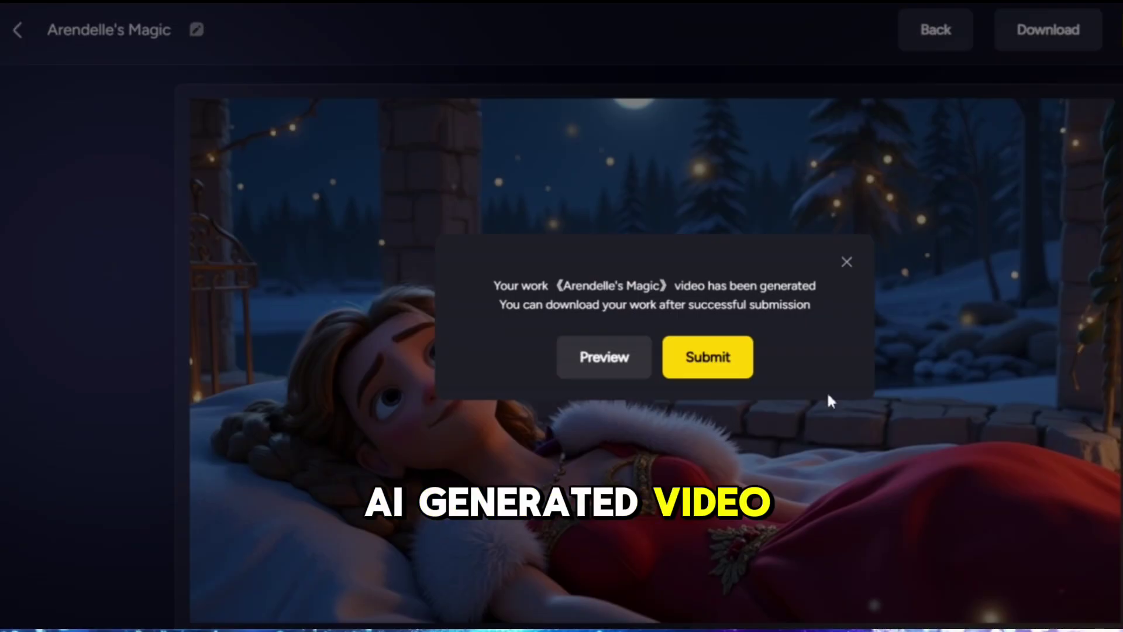
left_click(721, 359)
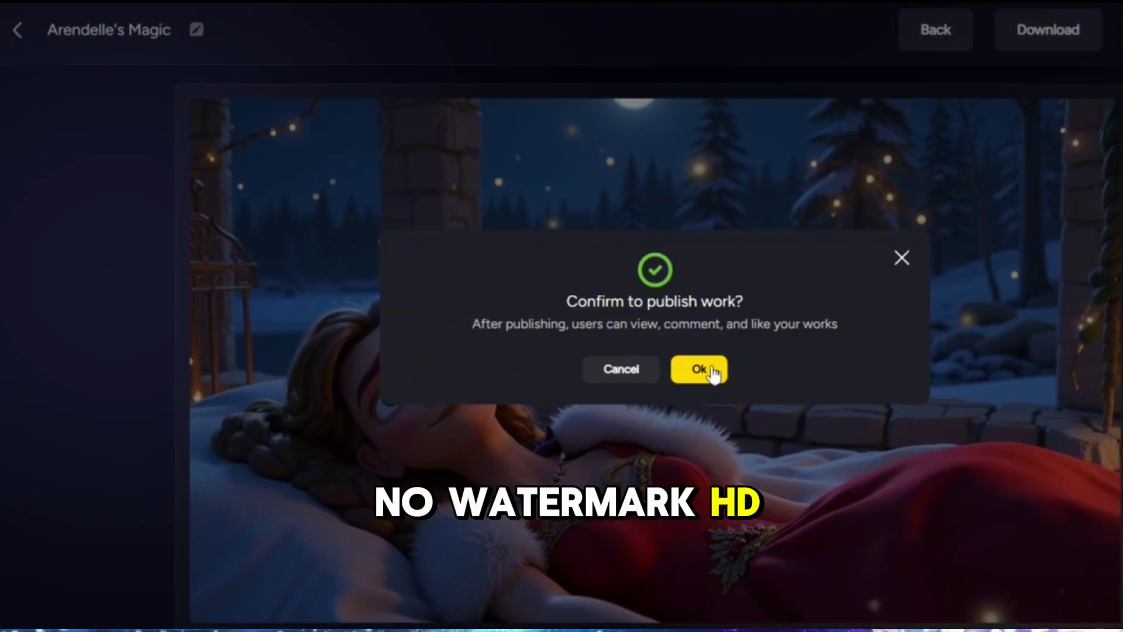
left_click(710, 370)
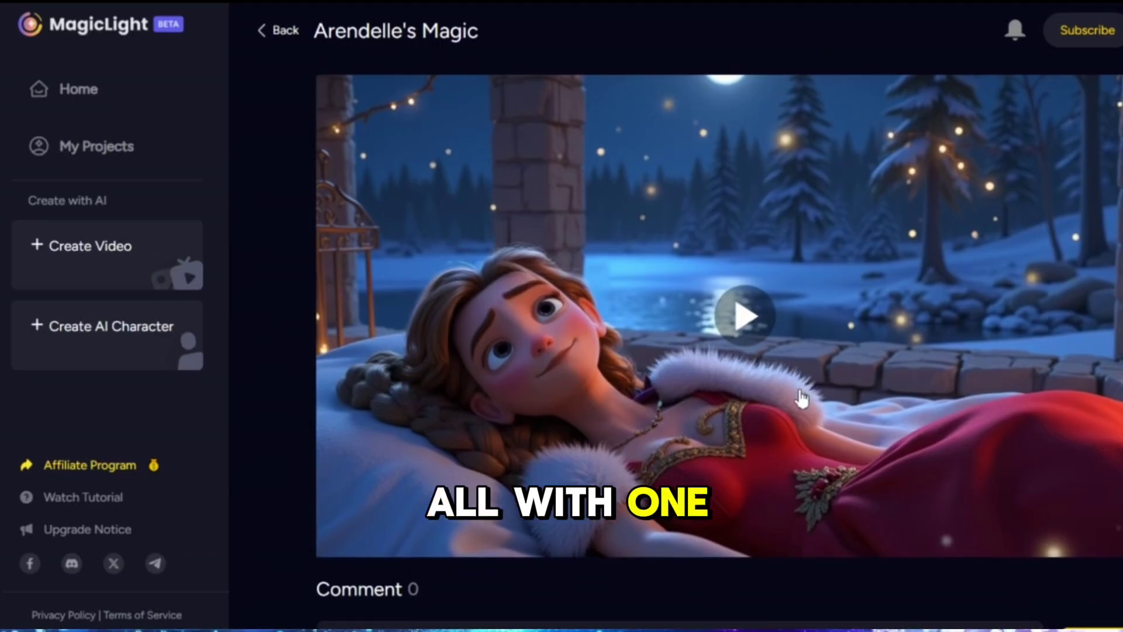
Step: Play the published video and show the Standard, Plus and Pro subscription plans
left_click(744, 316)
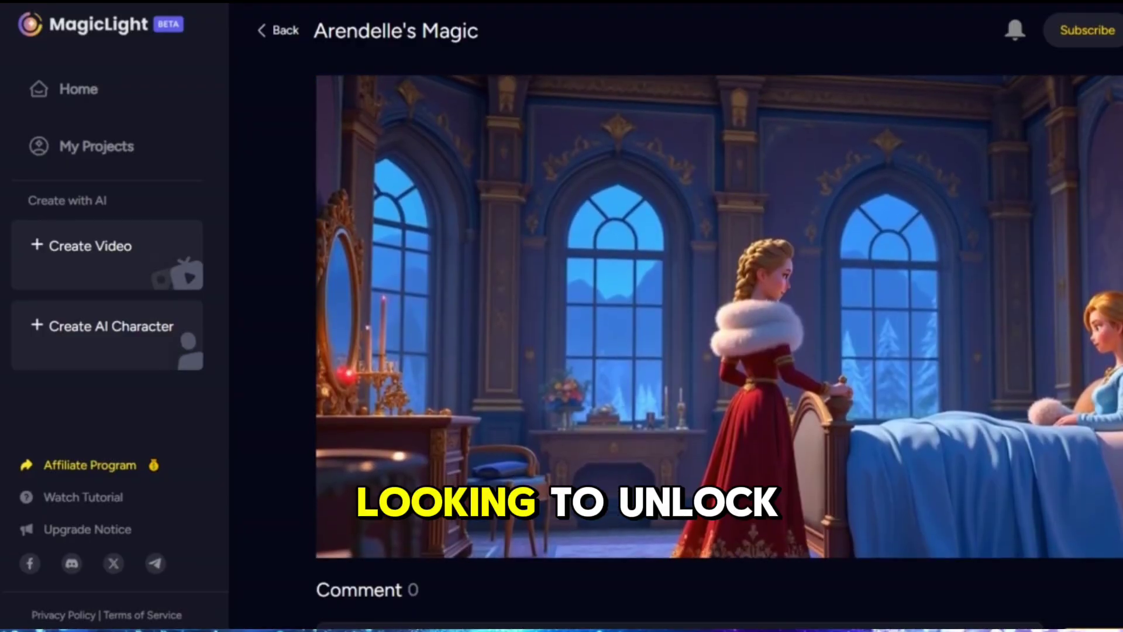
mouse_move(705, 335)
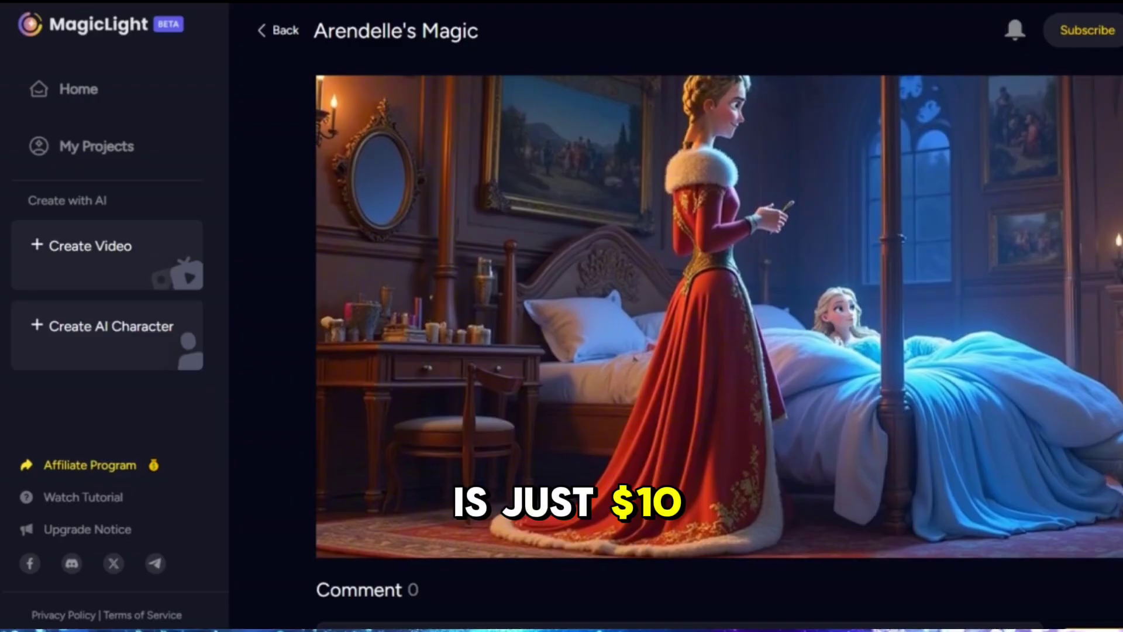
mouse_move(955, 223)
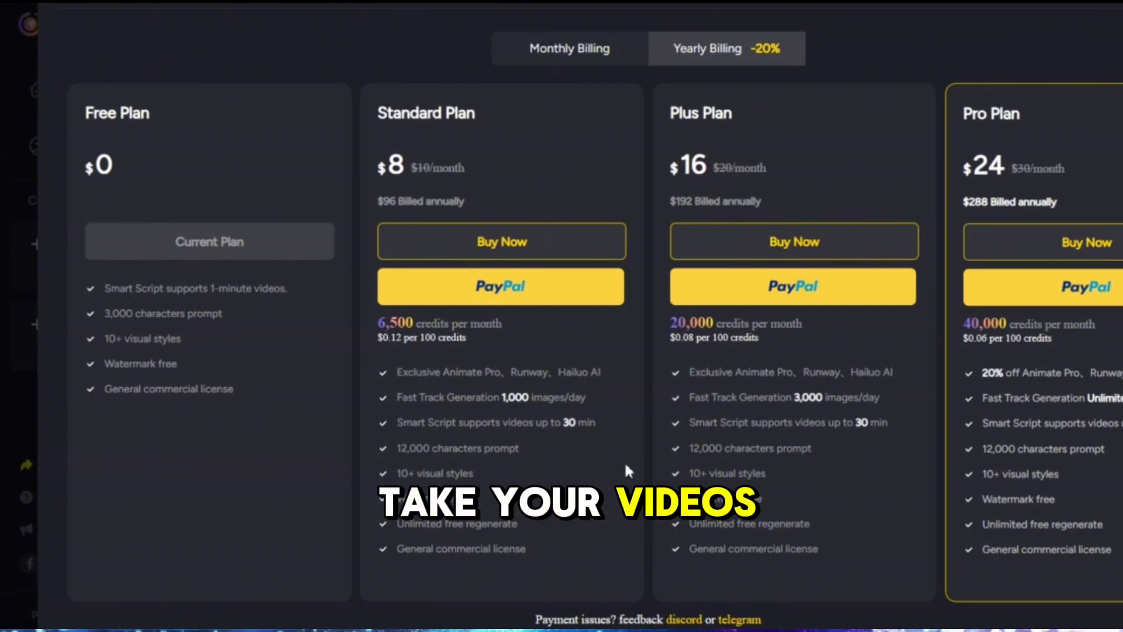
scroll(585, 469, "down", 1)
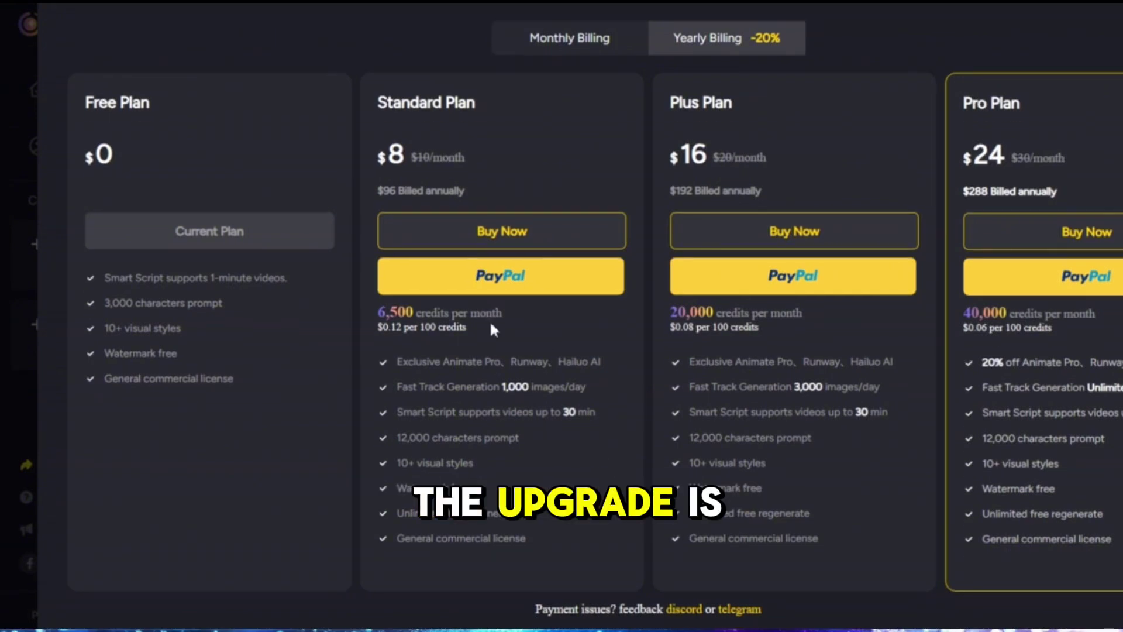